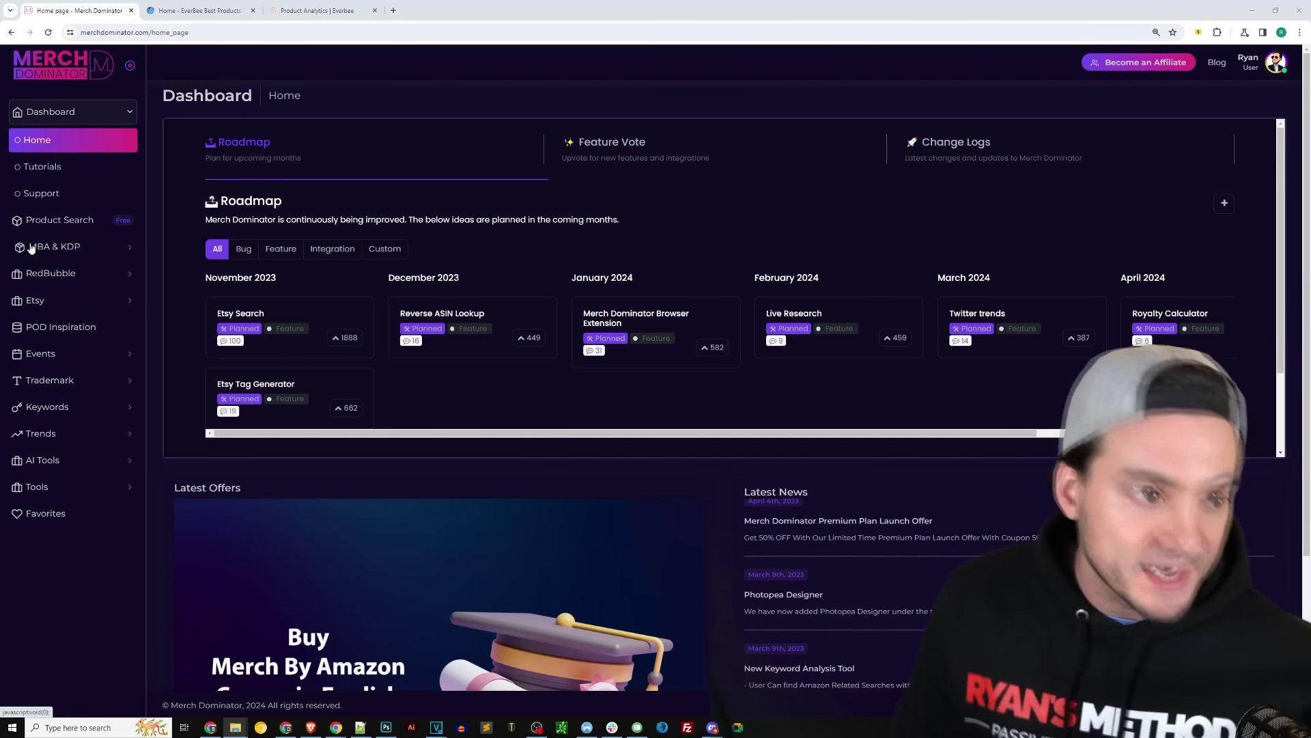
Step: Open Merch Dominator's MBA & KDP Best Sellers page, keep the BSR sort, and browse the results
click(102, 247)
click(77, 198)
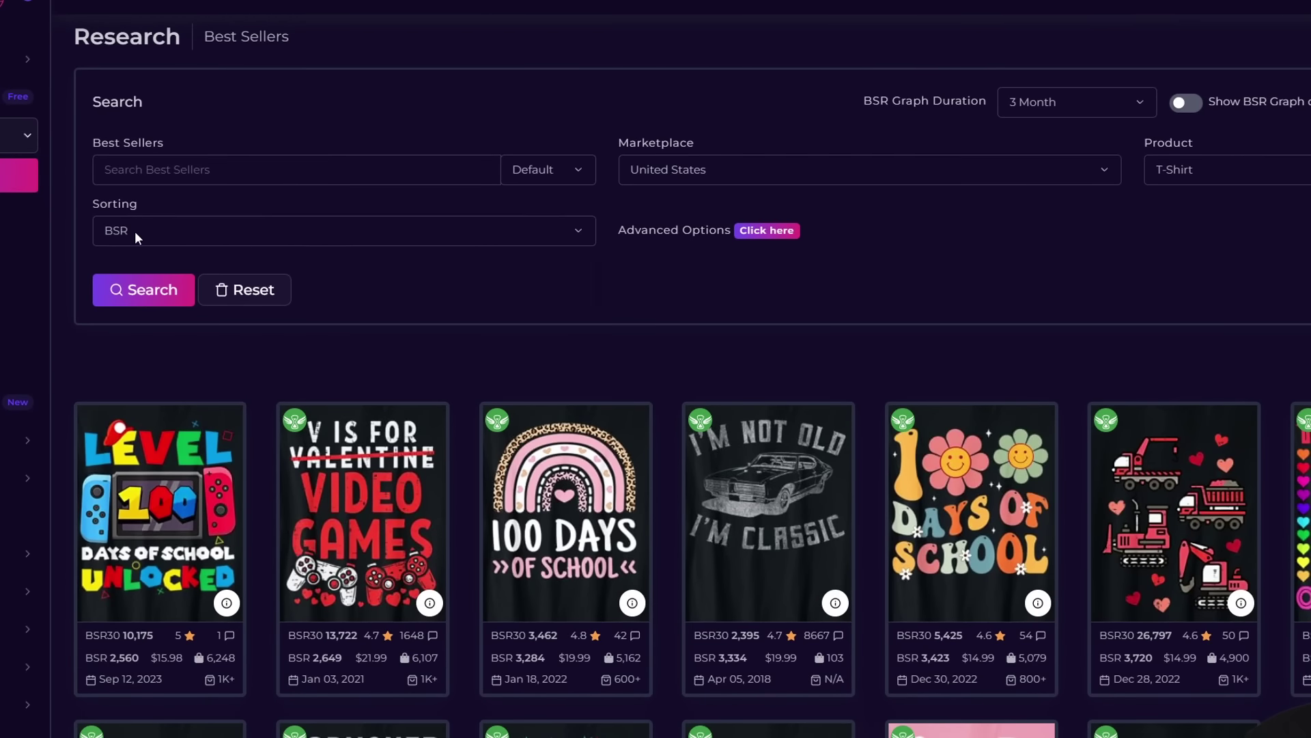
click(204, 232)
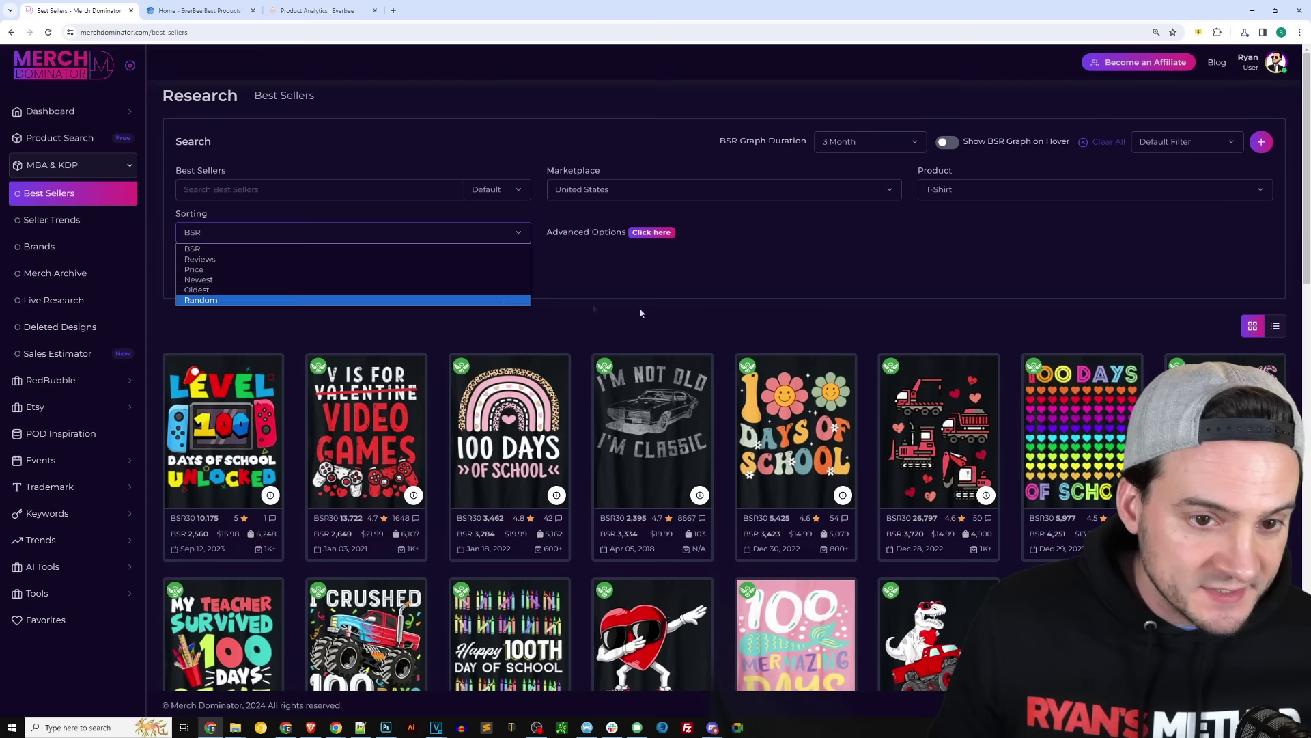
click(773, 340)
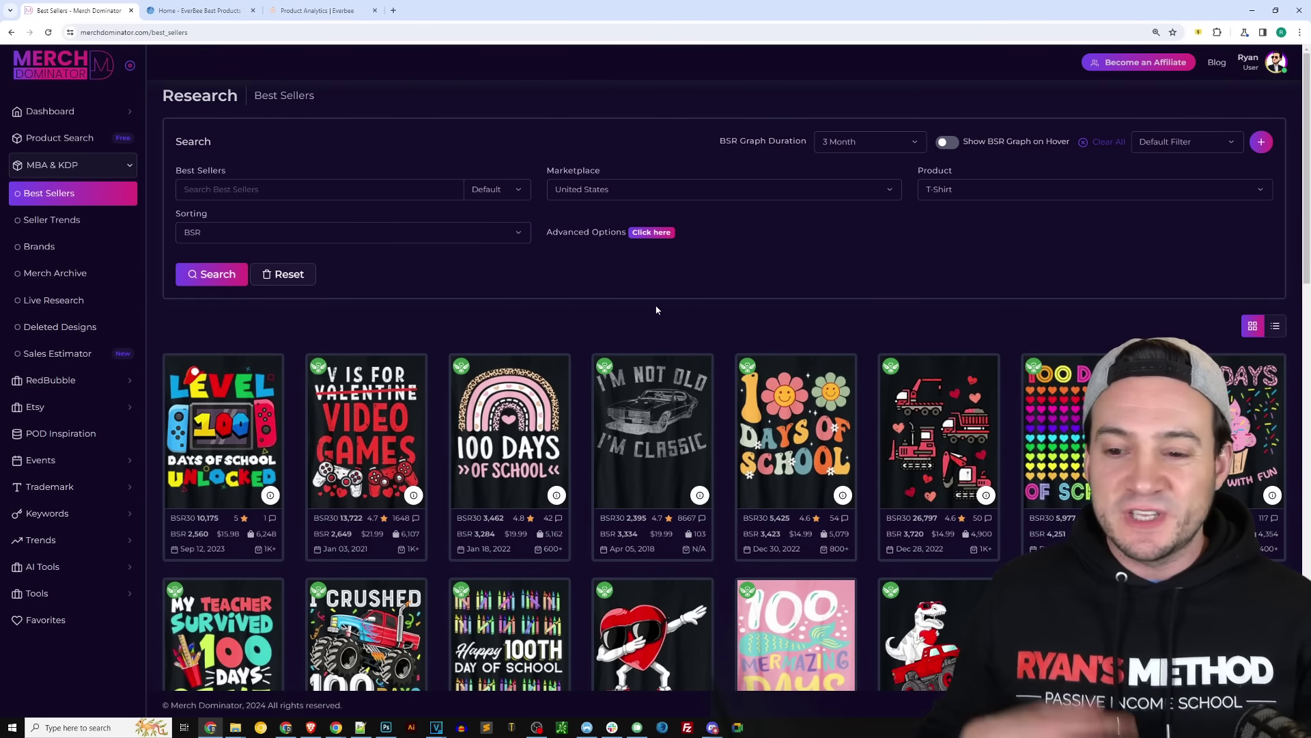
scroll(992, 214, down, 2)
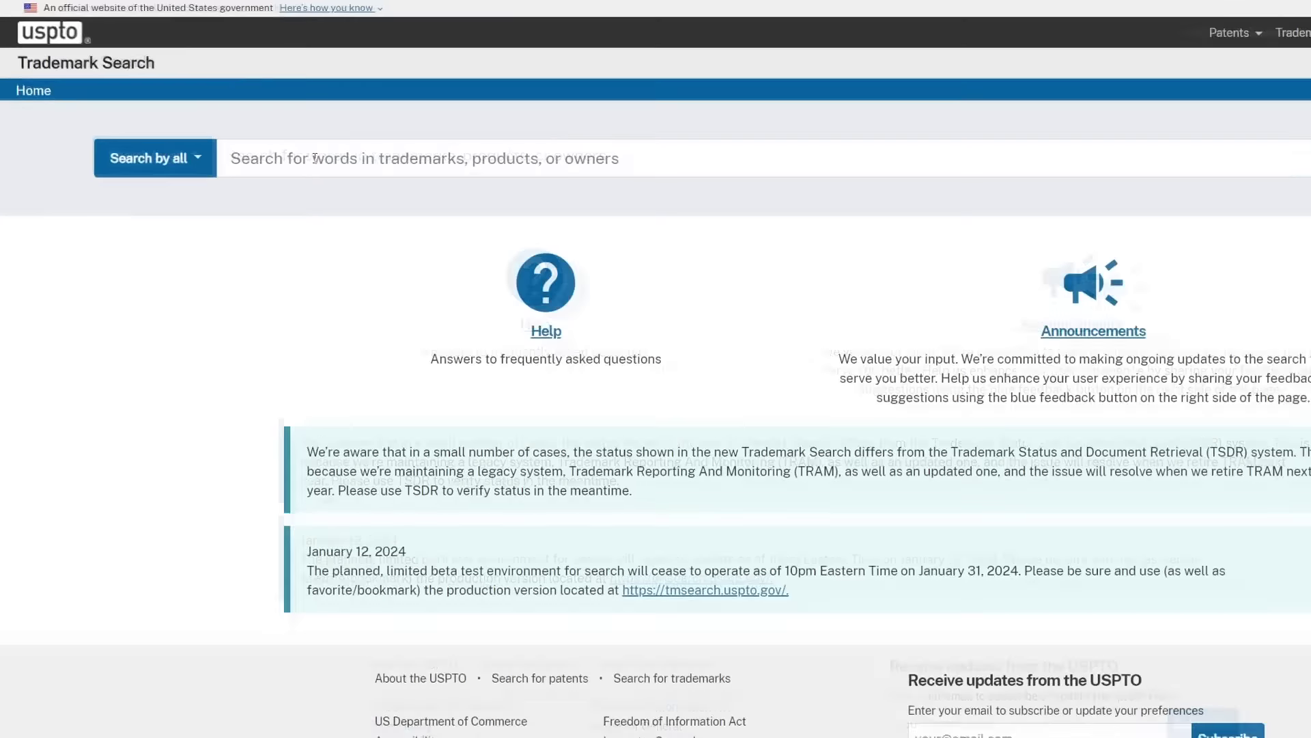
Step: Search trademarks for 'type your niche keywords here' and scroll through the results
text(type your )
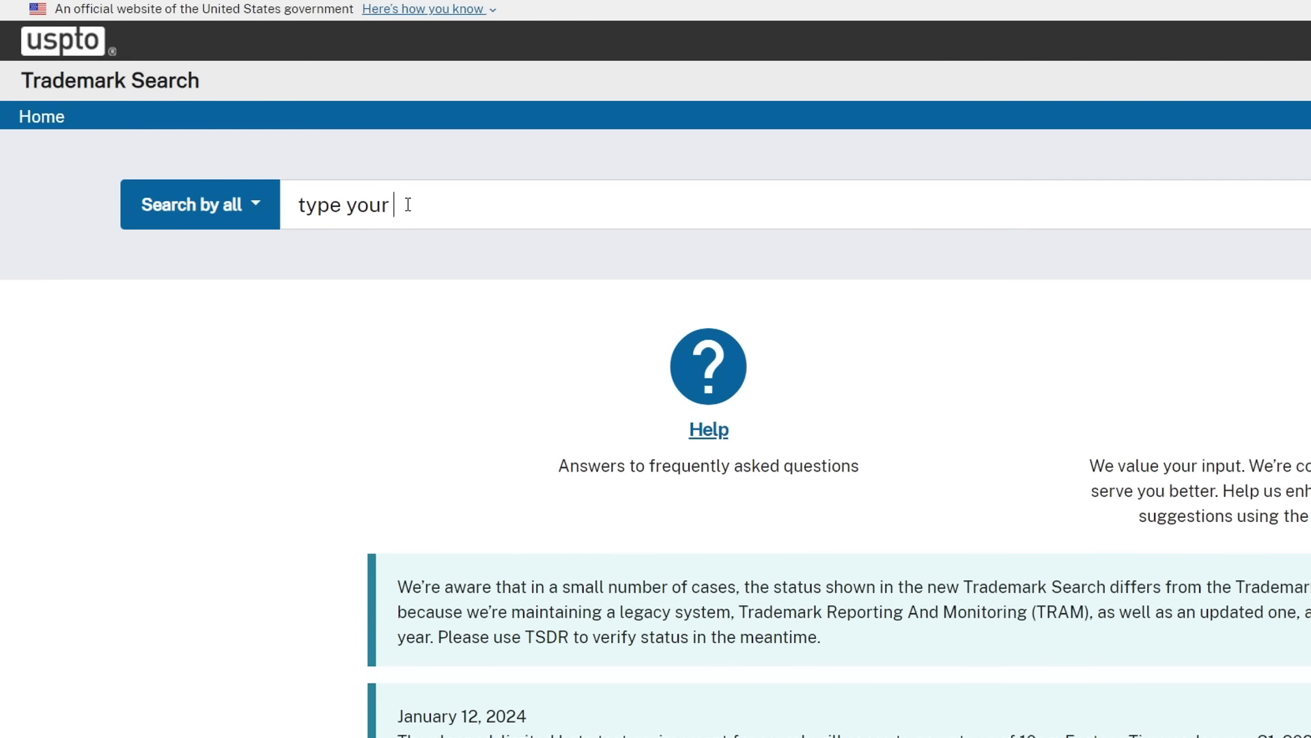
text(niche keywords here)
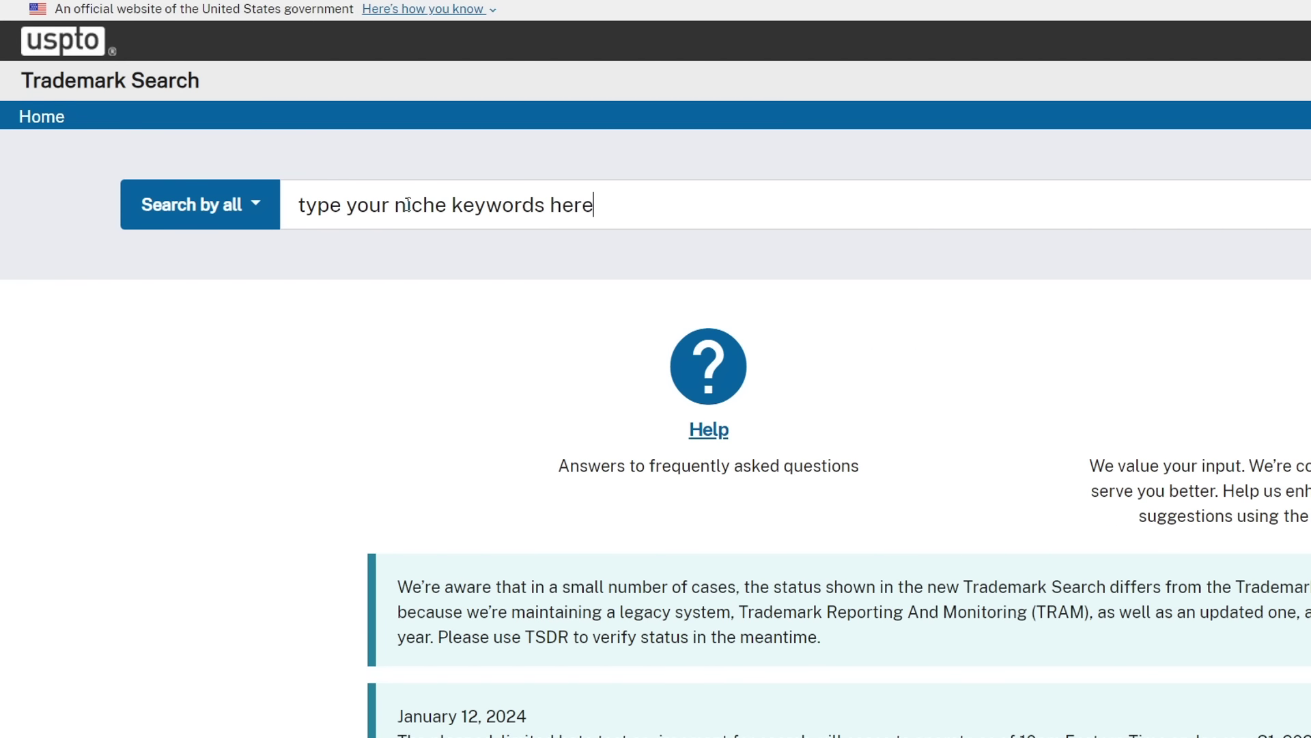
key(Return)
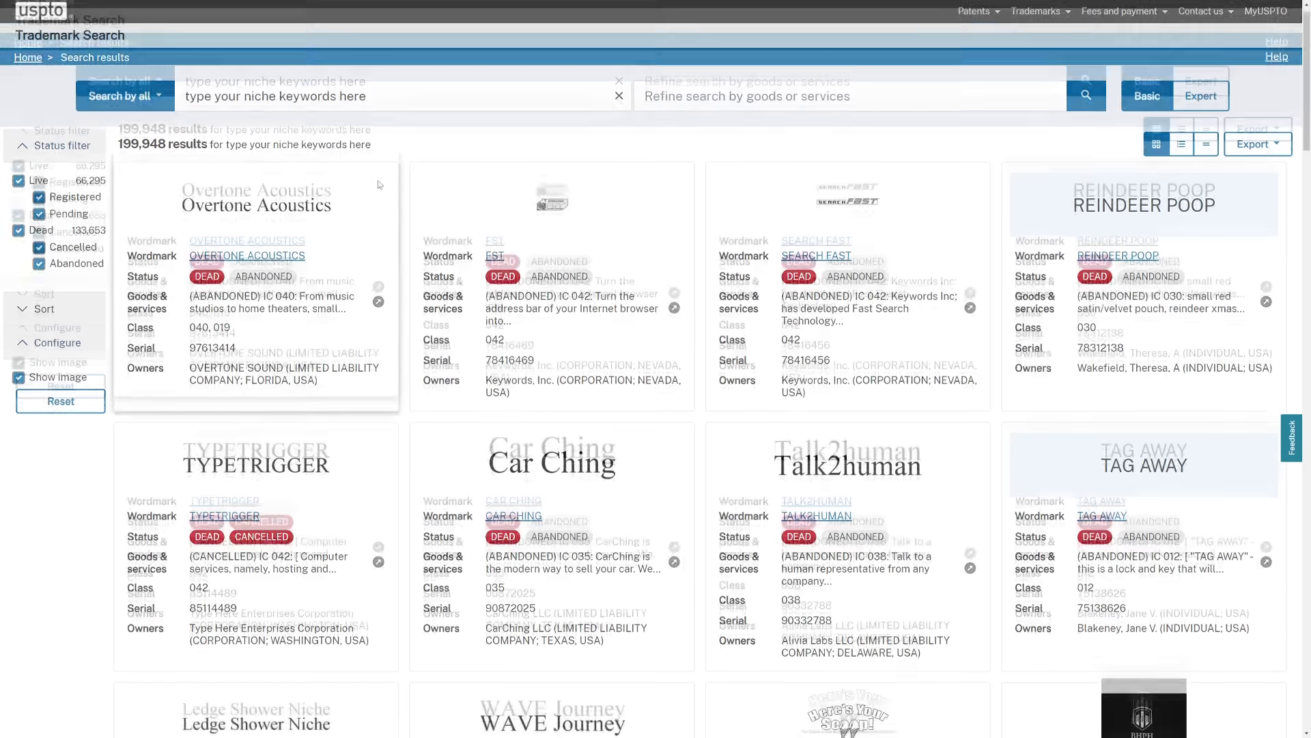
scroll(252, 126, down, 5)
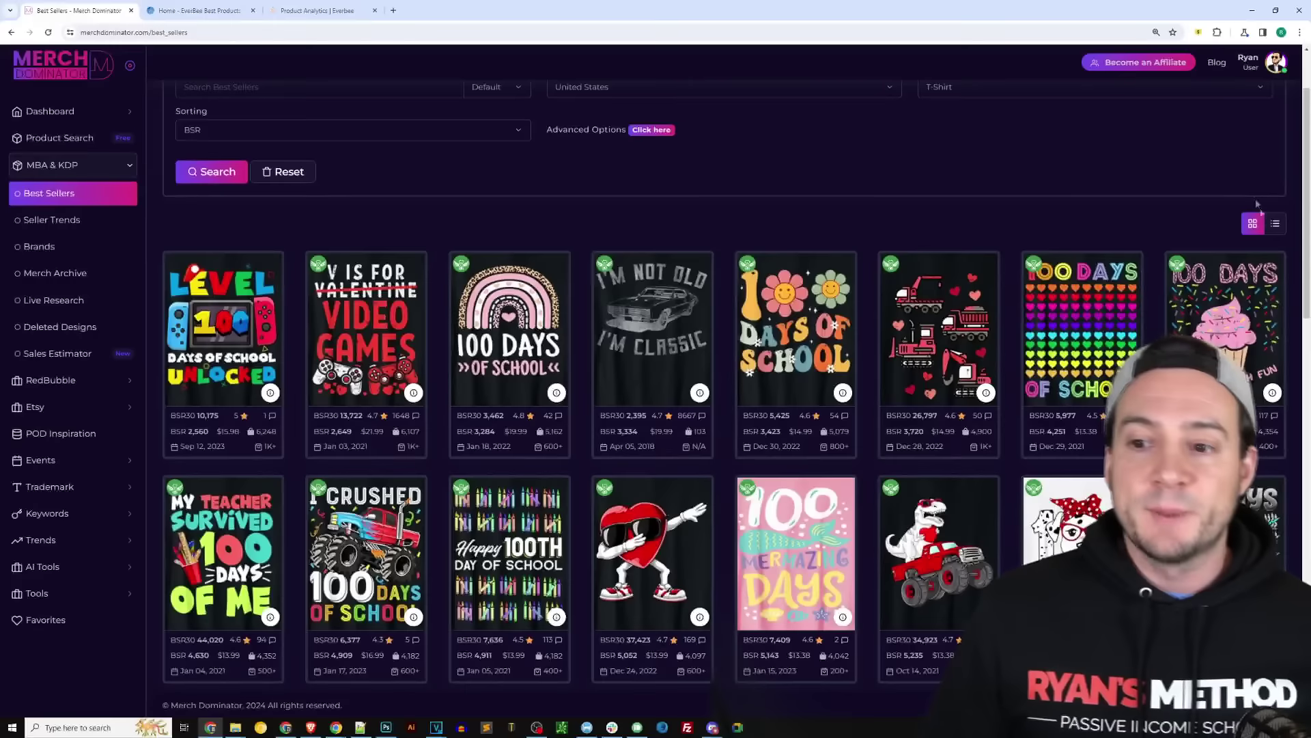
scroll(1258, 203, down, 3)
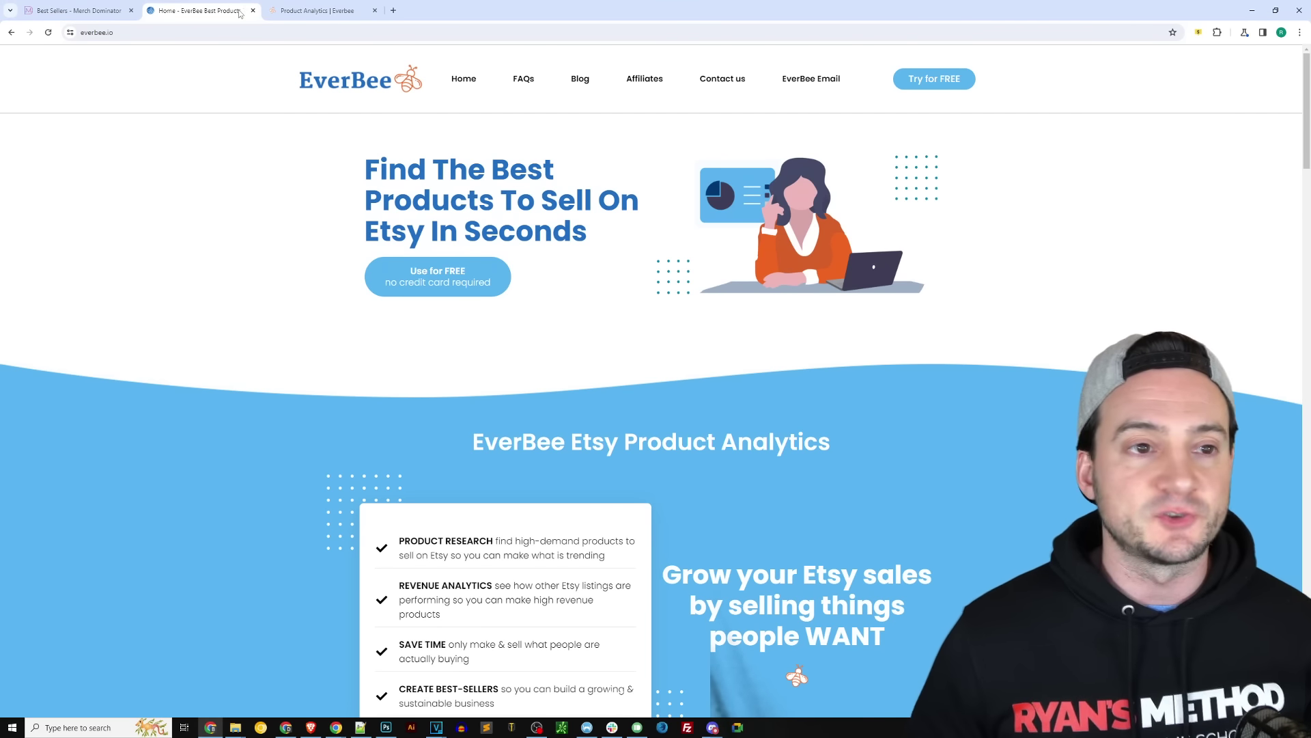
Step: Switch to the 'Product Analytics | Everbee' browser tab
click(341, 11)
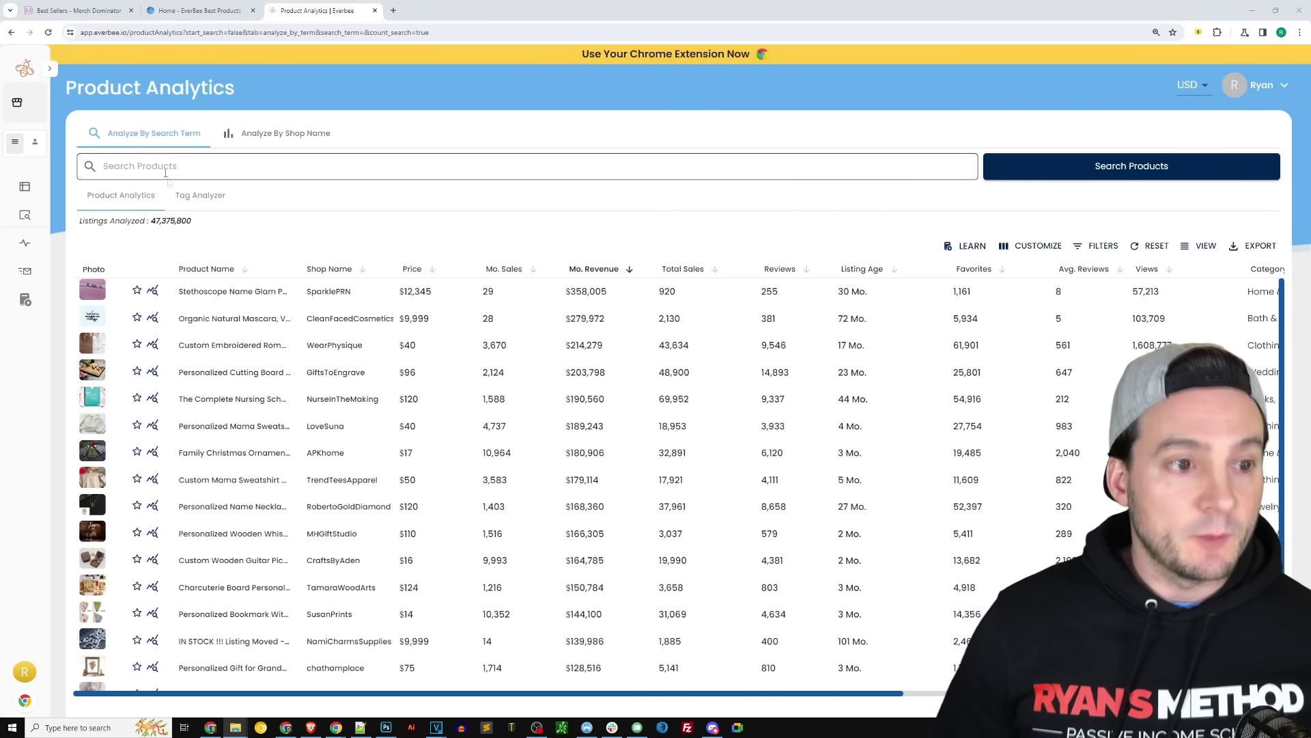
Step: Search EverBee Product Analytics for '100 days of school' and zoom the page in
key(ctrl+Tab)
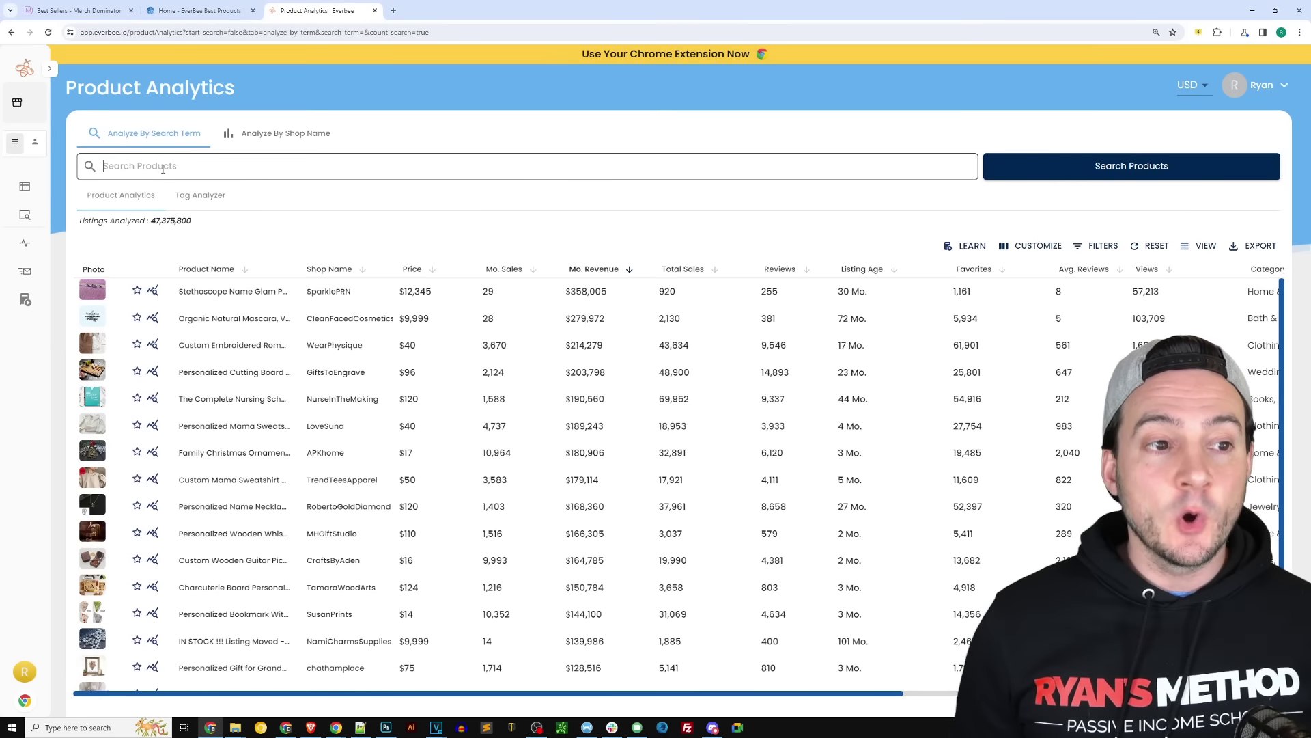
click(162, 169)
text(100 days of school)
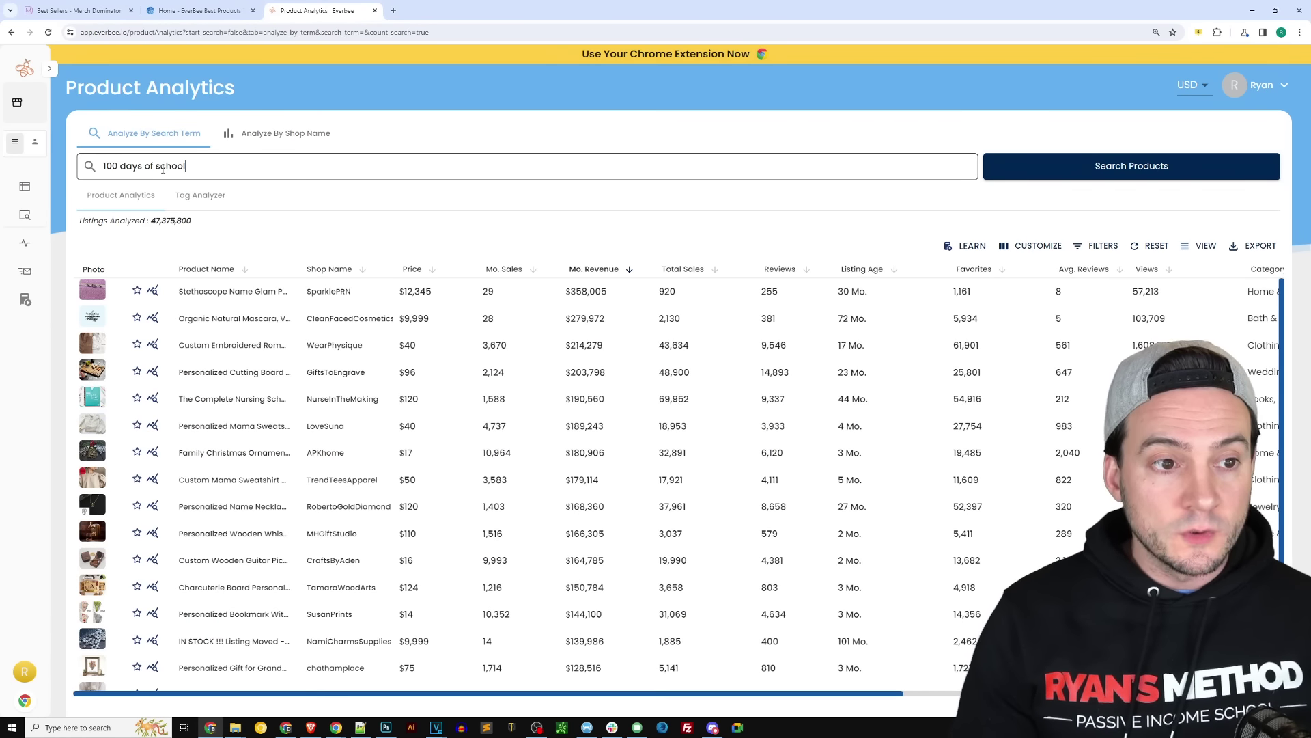
key(Return)
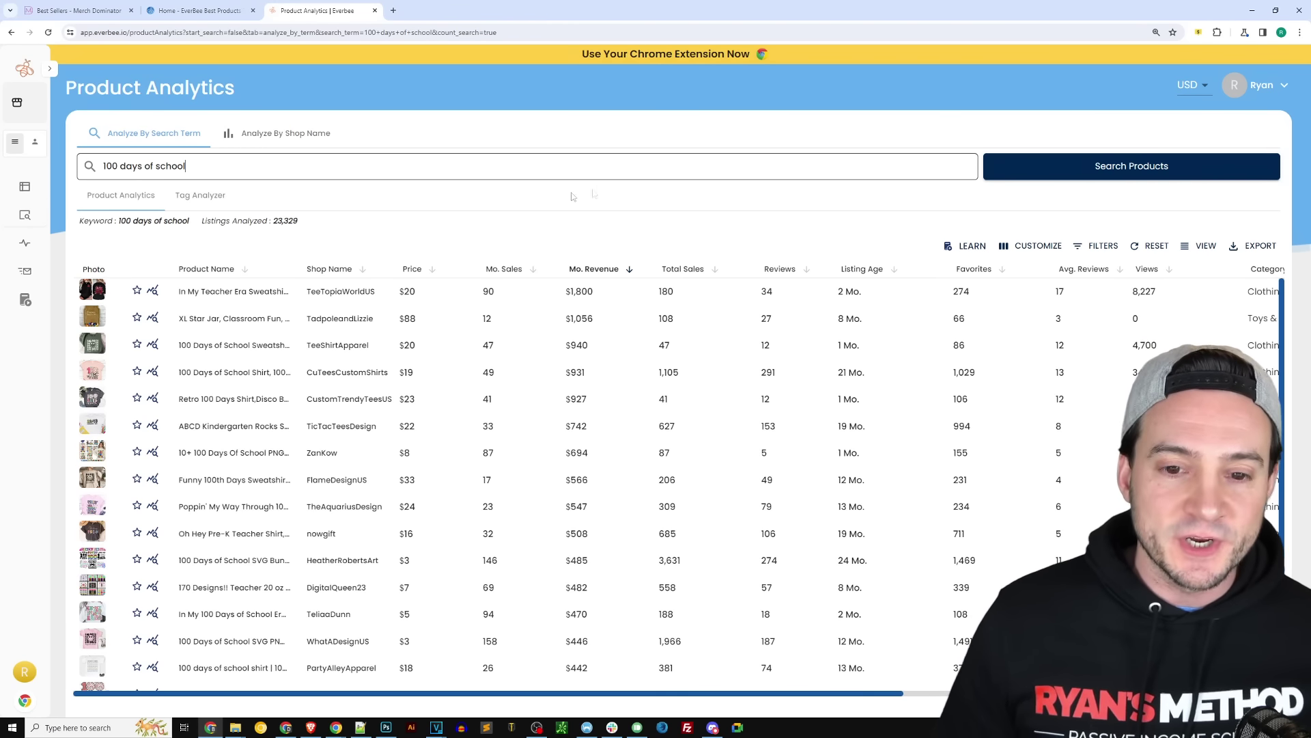
key(ctrl+plus)
key(ctrl+plus)
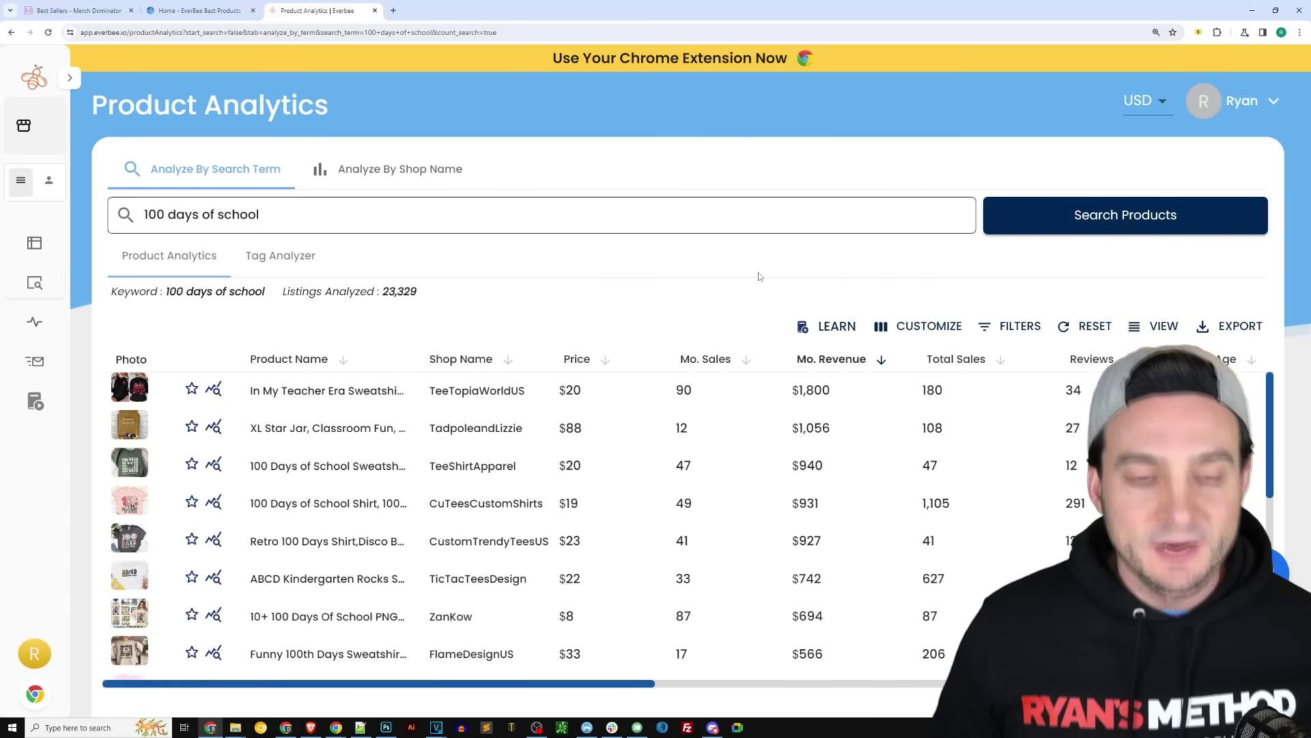
Step: Glance at Merch Dominator, cancel a Price-column screenshot, and sort EverBee results by monthly sales
click(72, 12)
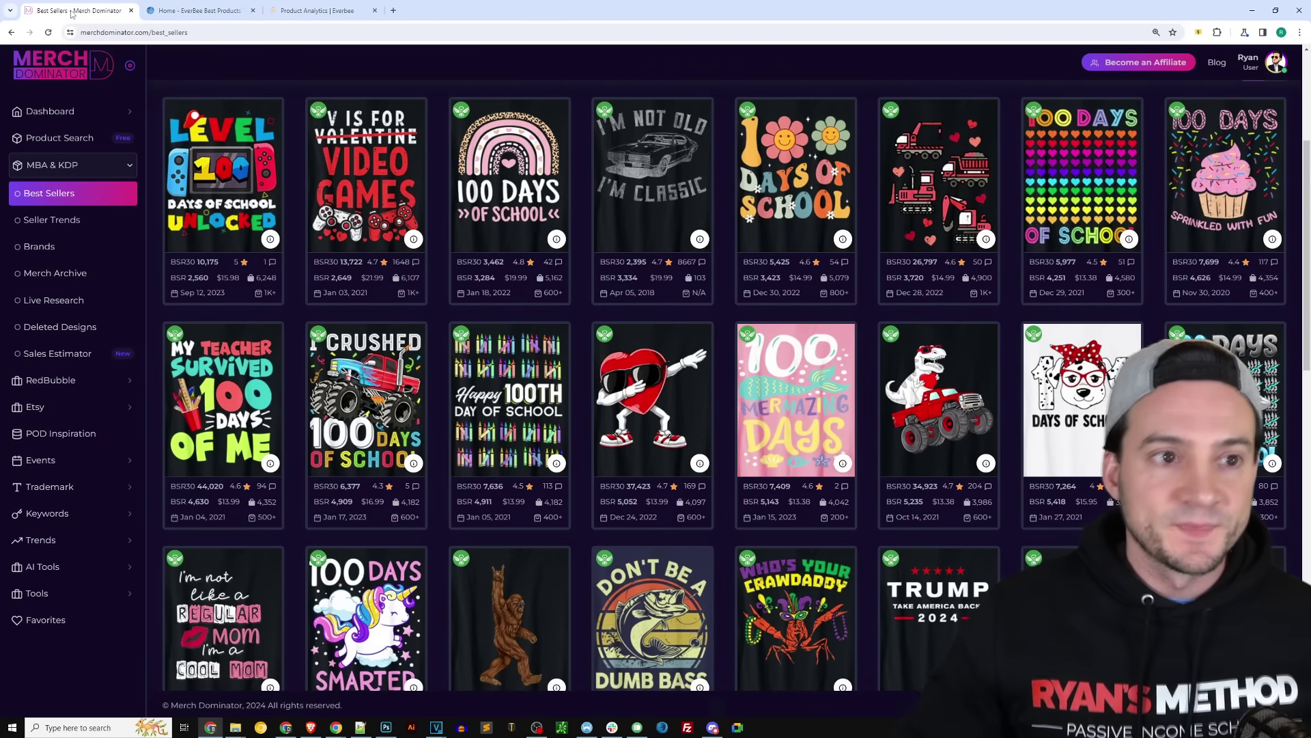
click(321, 20)
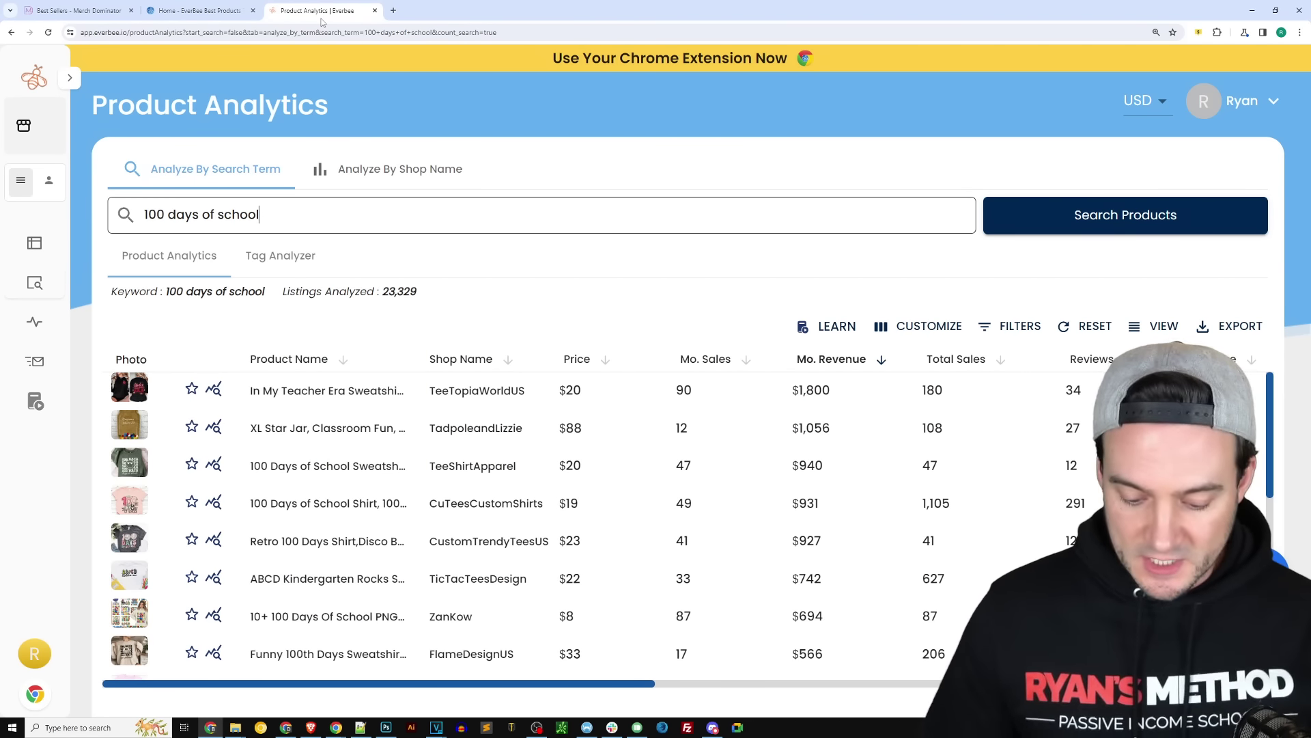
key(Print)
drag(519, 326, 642, 681)
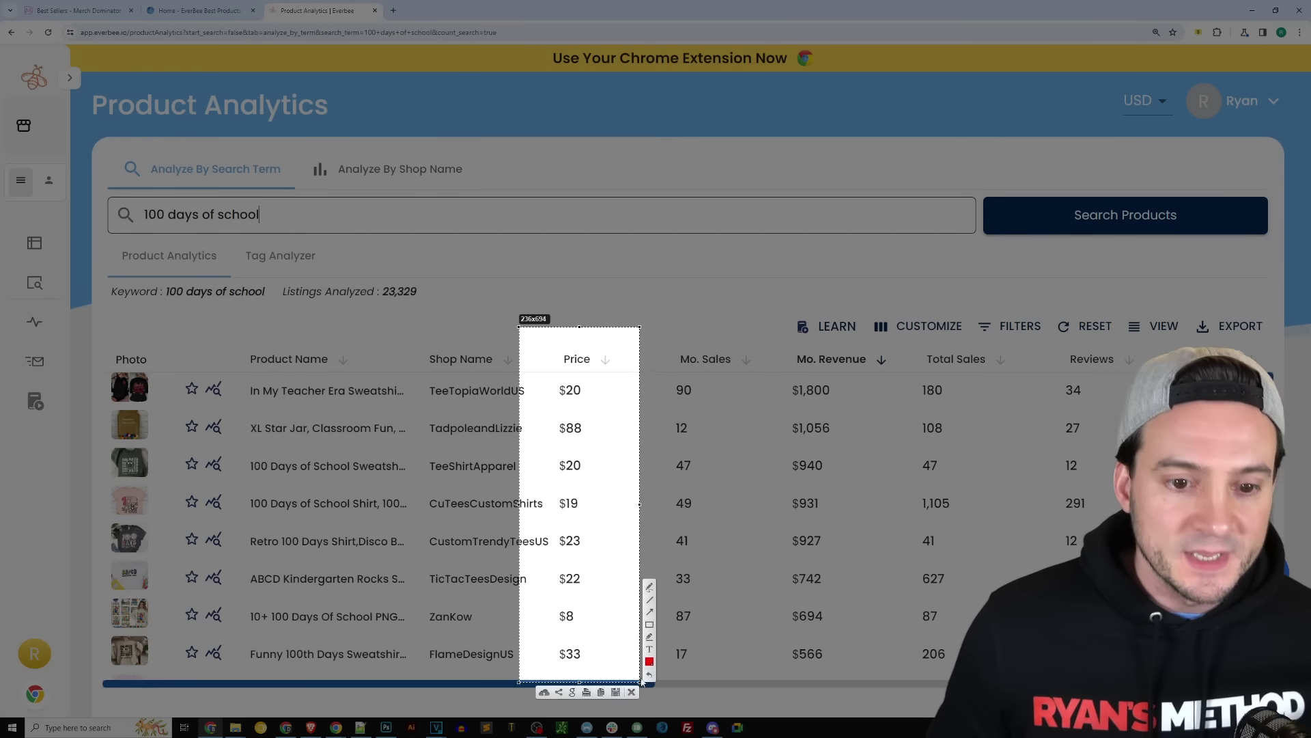
key(ctrl+c)
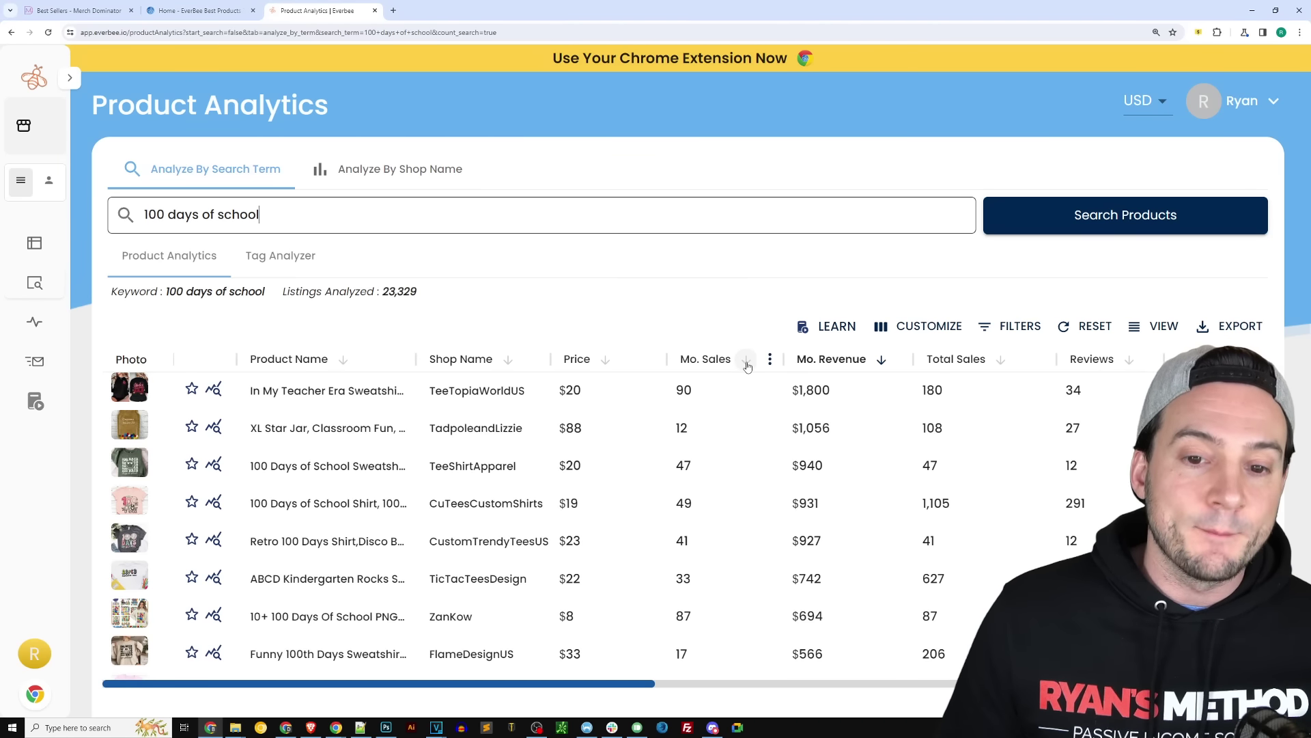
click(747, 362)
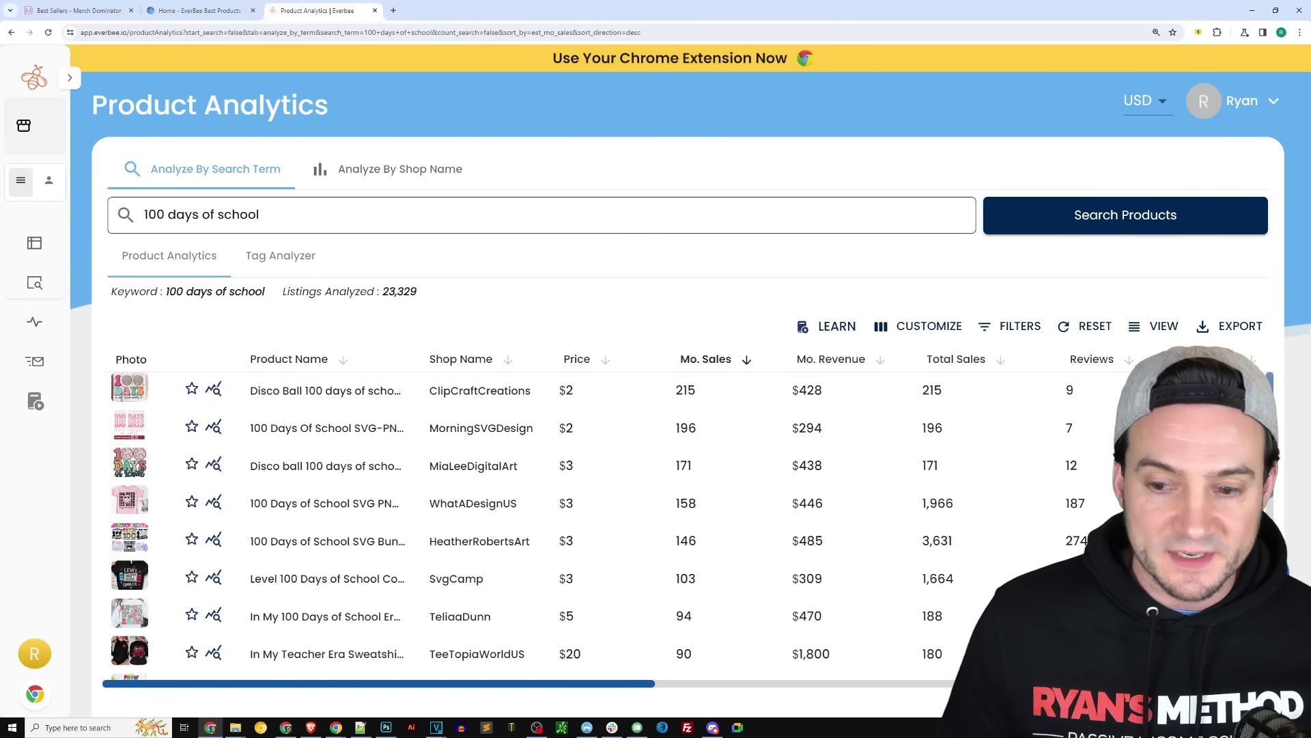
Step: Scan the sales-sorted 100 days of school results, then go back to Merch Dominator's Best Sellers
scroll(1274, 411, down, 1)
scroll(1274, 410, up, 1)
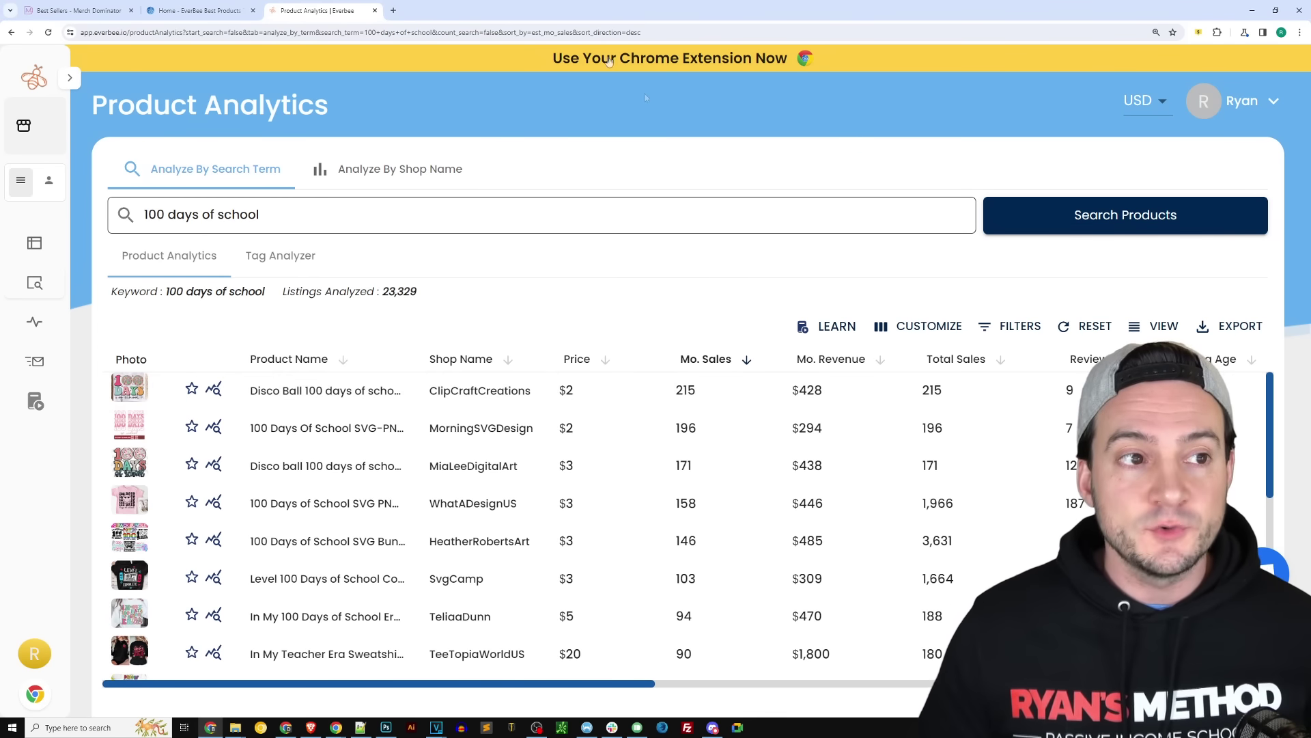
key(ctrl+Tab)
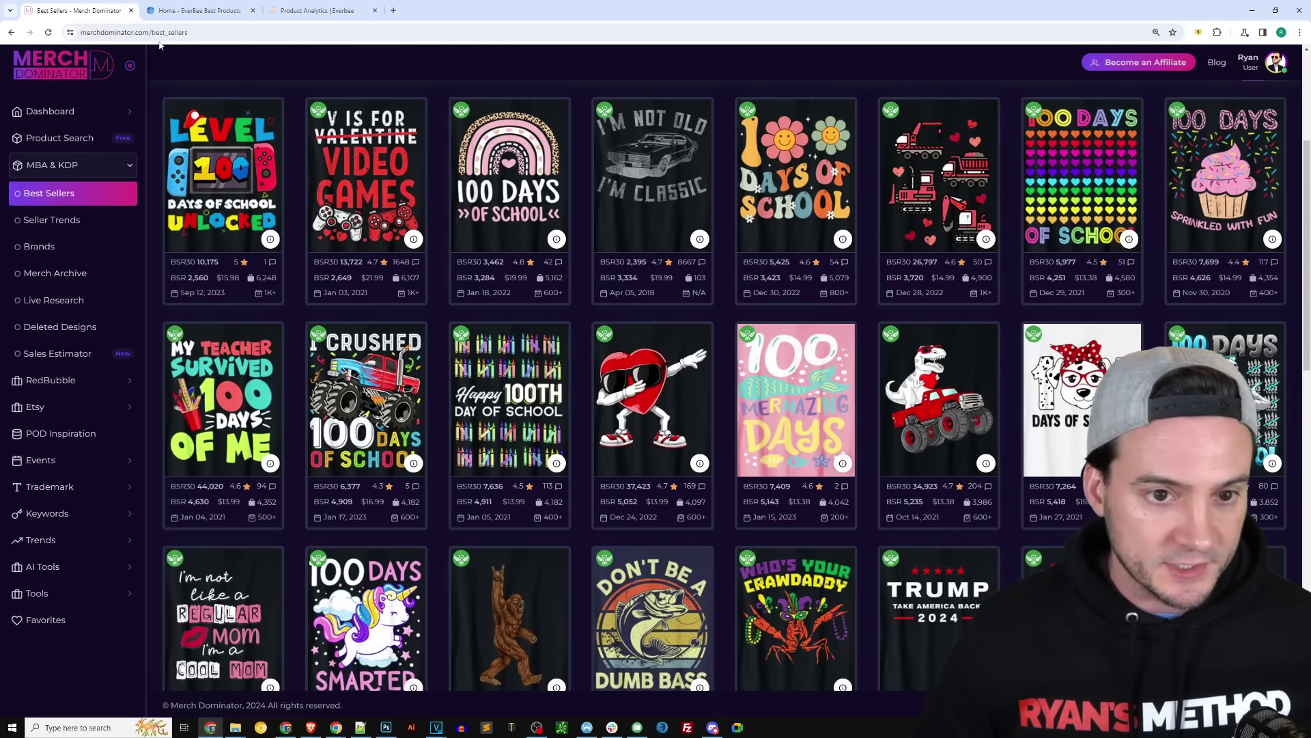
Step: Inspect the Disco Ball listing's details and its Etsy page, then close back to the product table
click(305, 12)
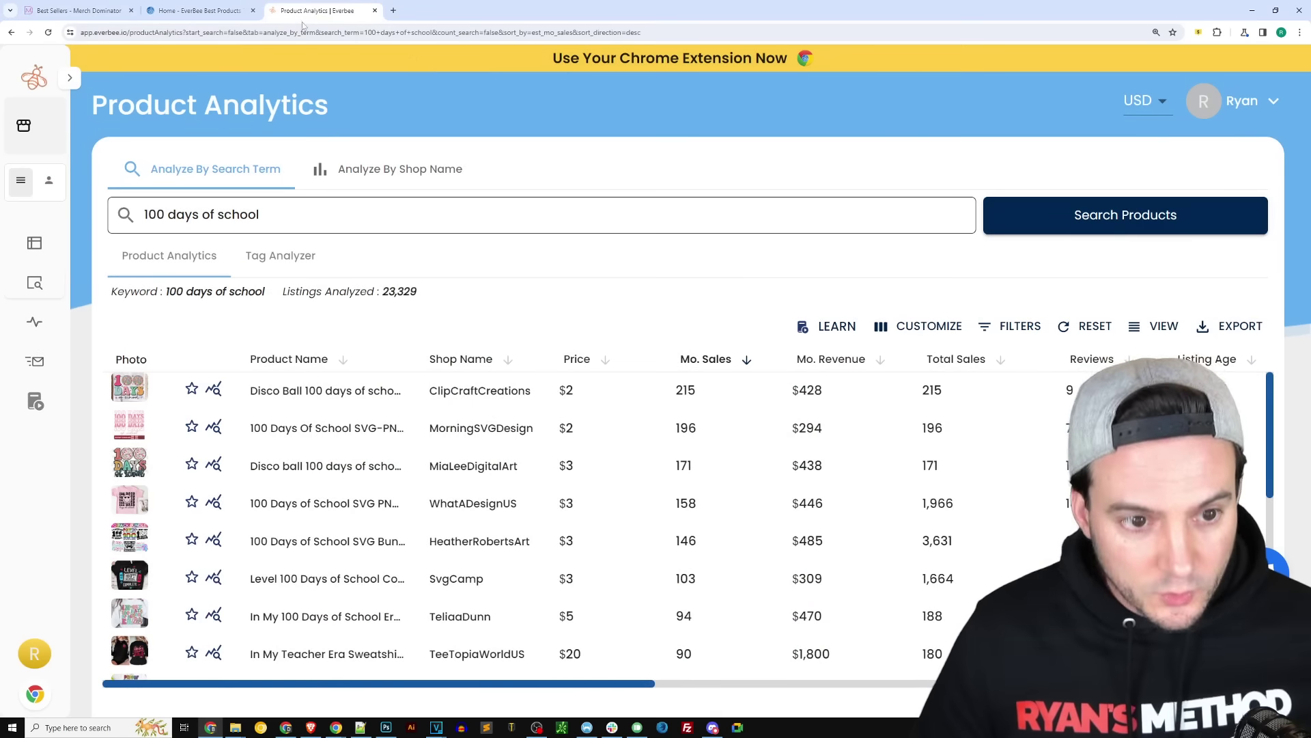
click(308, 391)
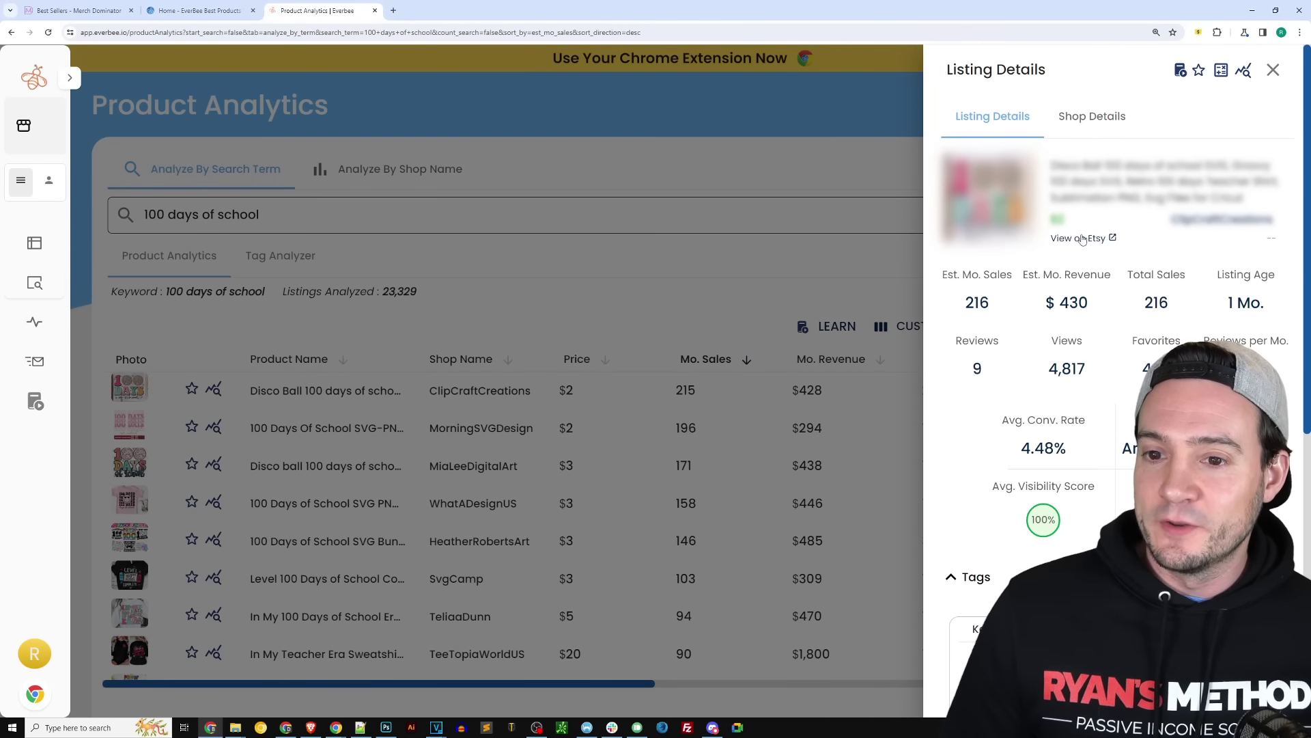
click(1071, 238)
scroll(523, 232, down, 4)
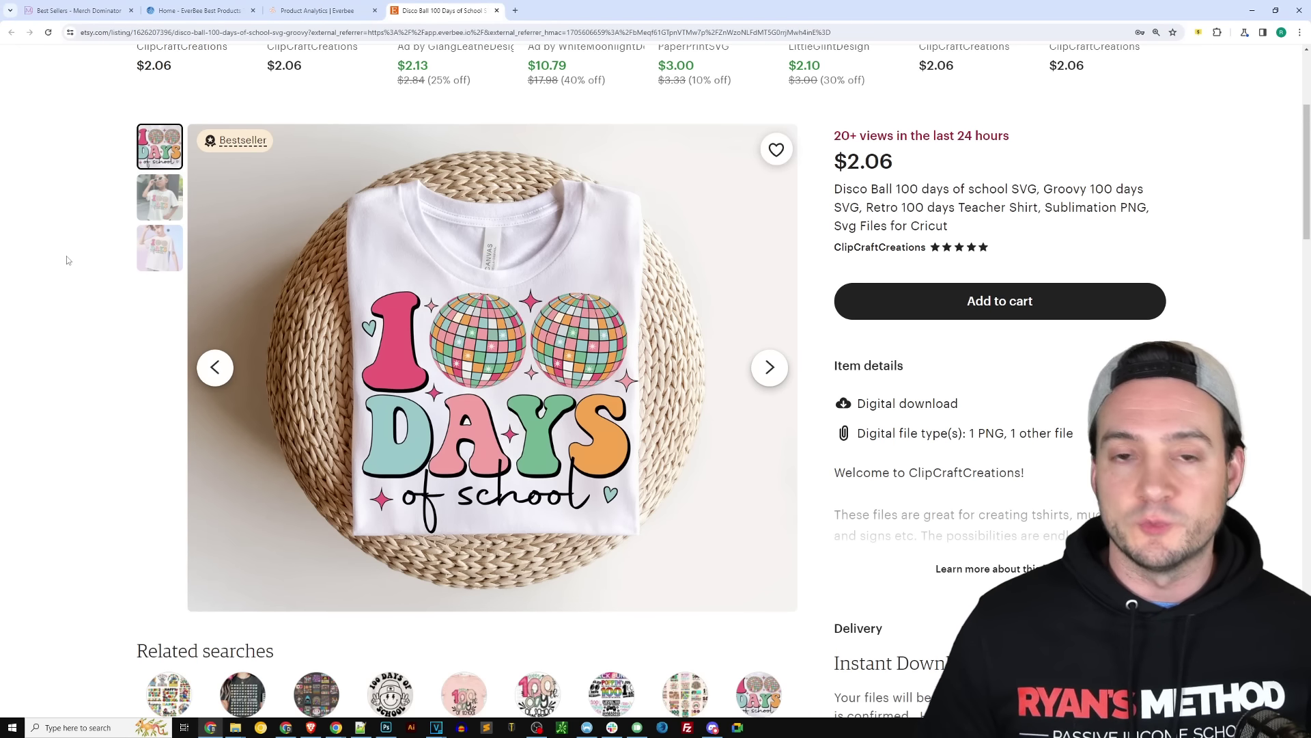
key(ctrl+w)
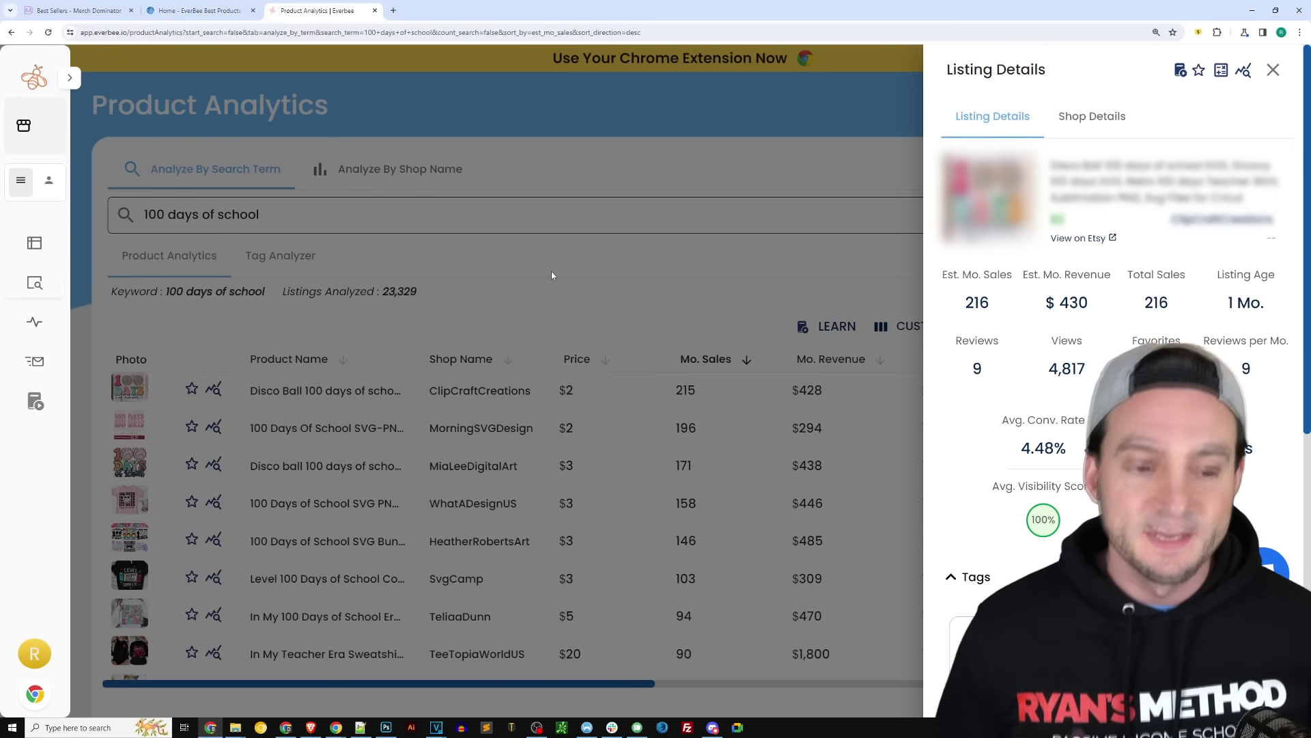
click(597, 274)
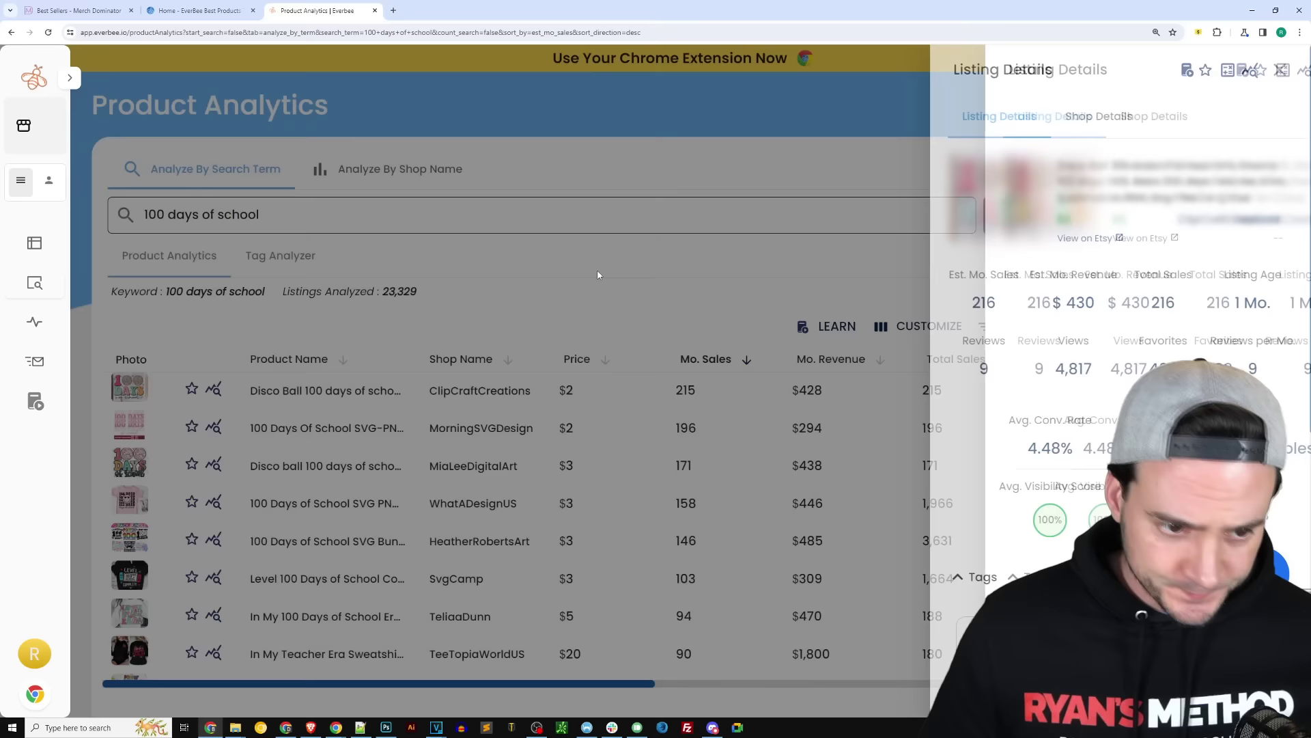
scroll(655, 438, down, 1)
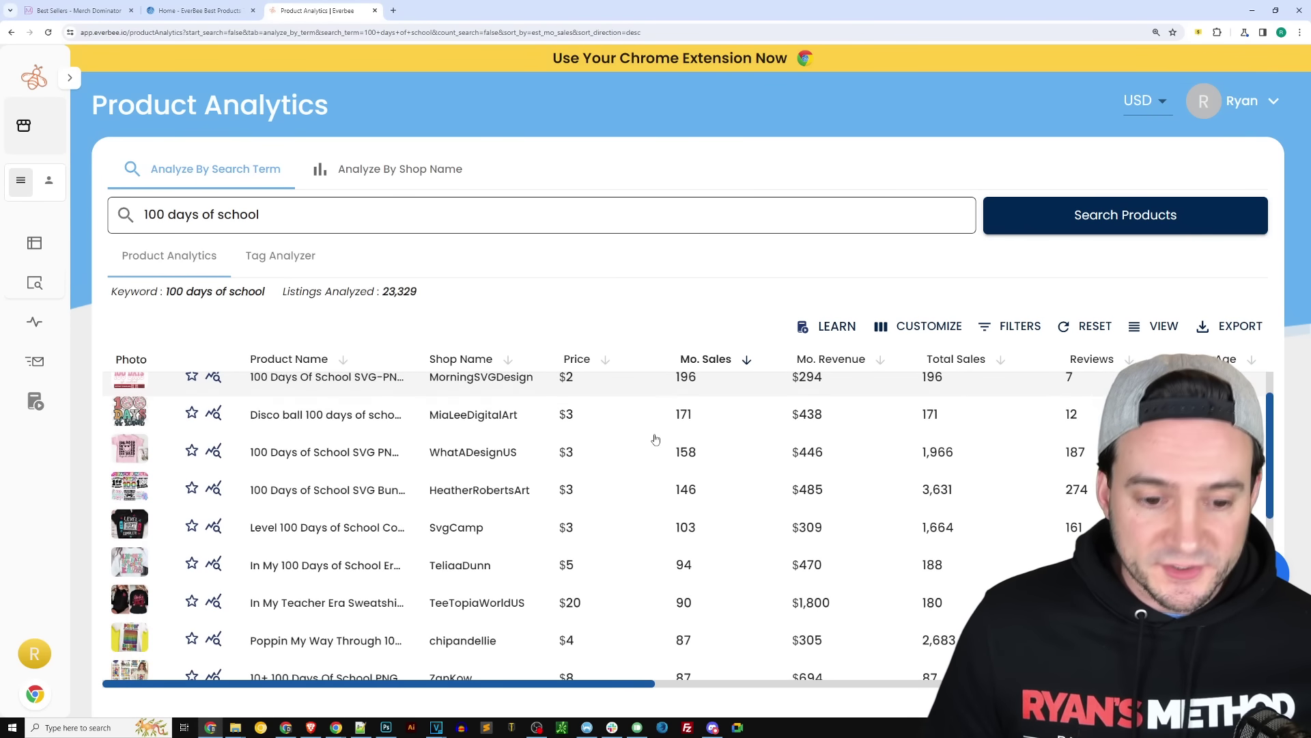
scroll(655, 438, down, 3)
key(Print)
drag(549, 334, 613, 708)
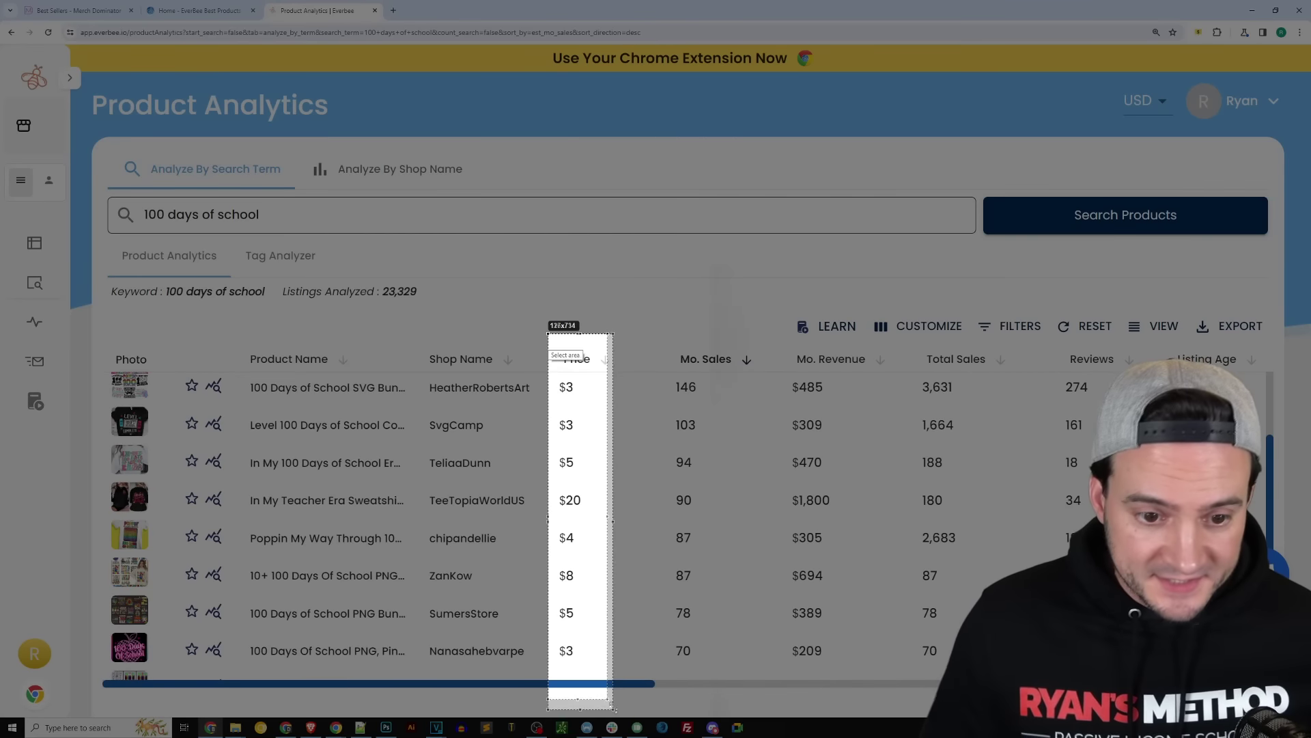
scroll(315, 461, down, 1)
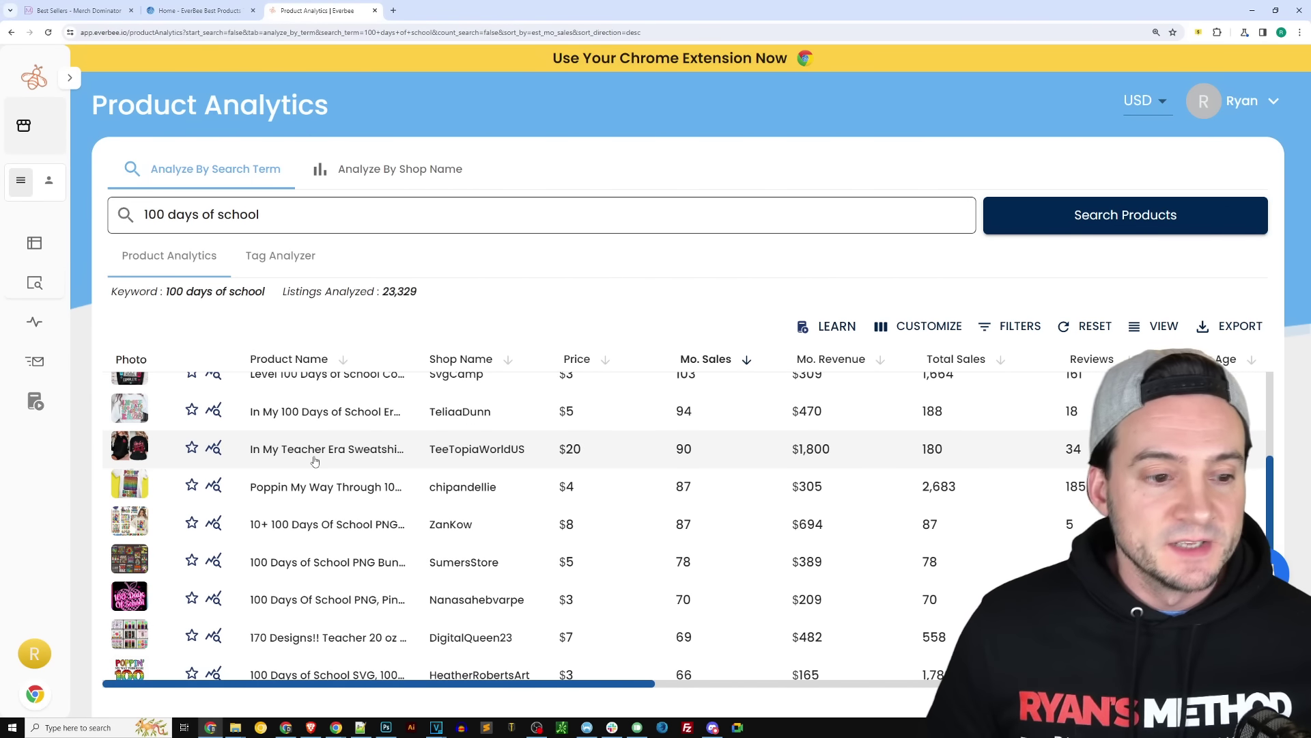
click(307, 456)
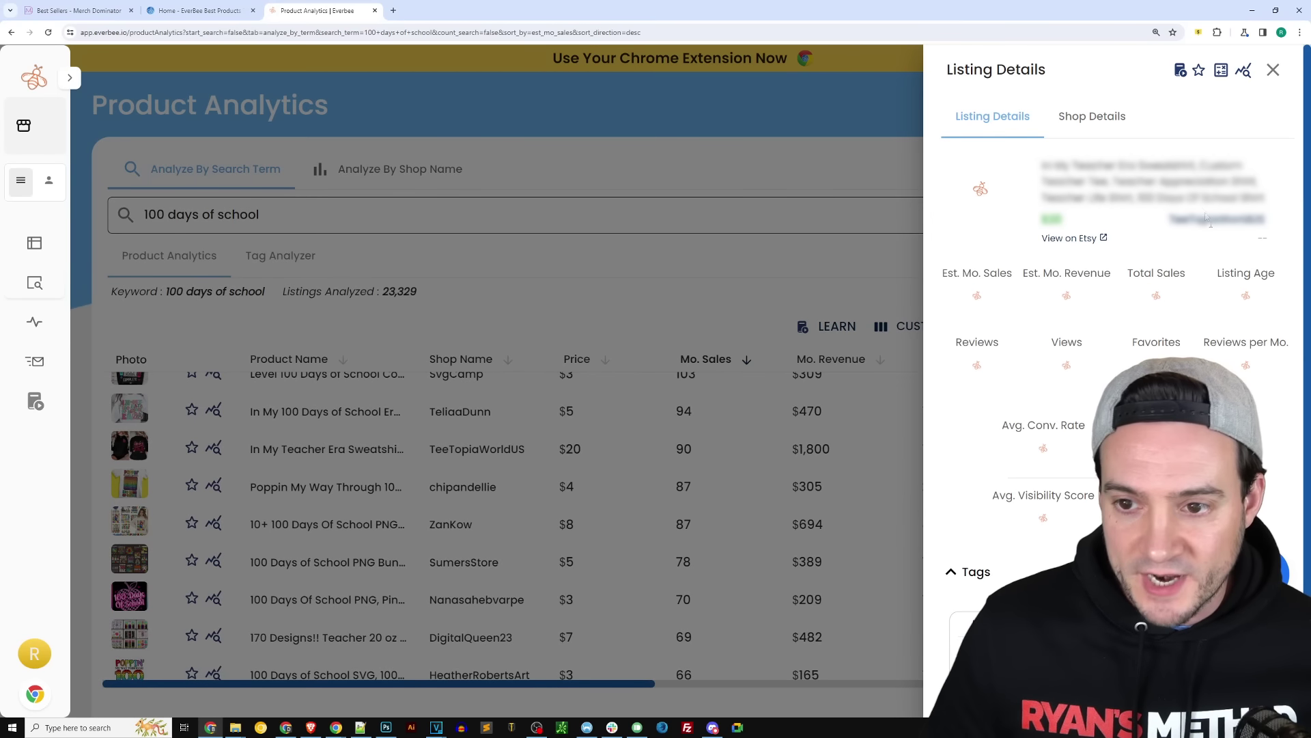
scroll(1117, 288, down, 1)
scroll(1118, 288, down, 3)
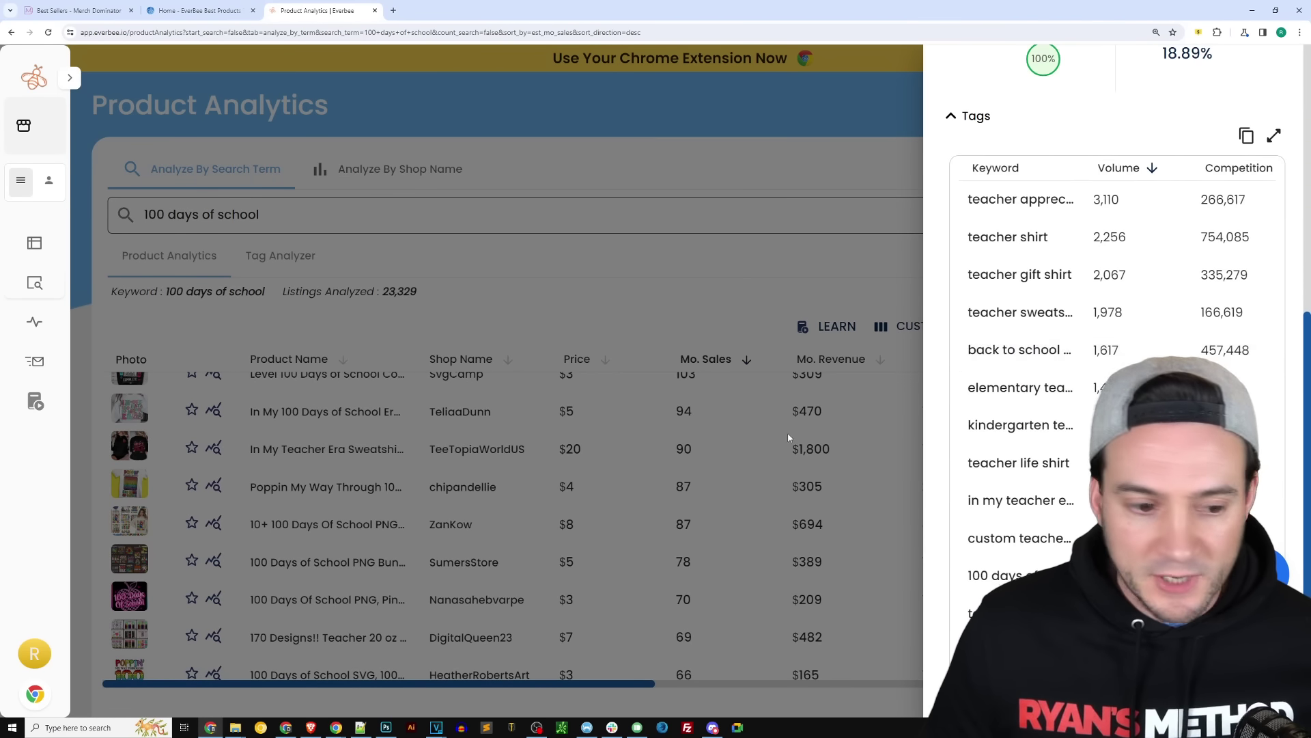
click(449, 490)
scroll(449, 490, down, 3)
scroll(451, 489, down, 2)
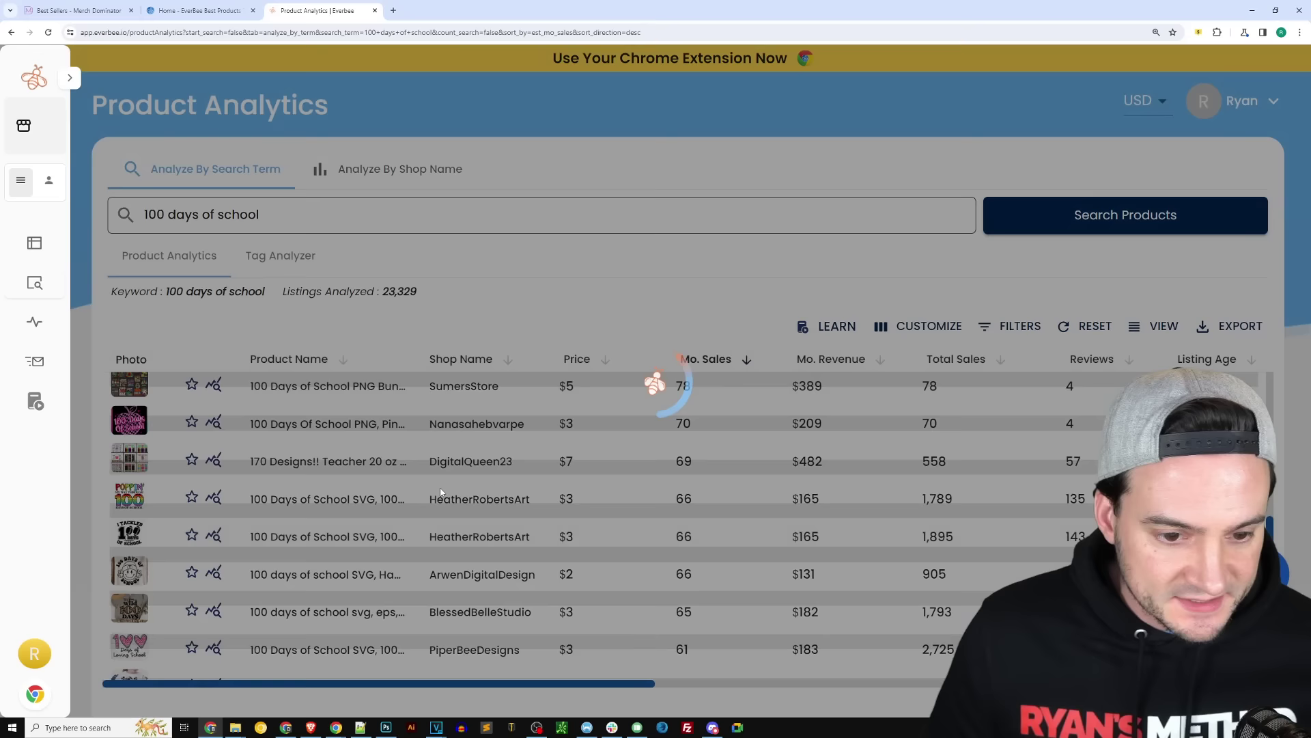
scroll(489, 502, down, 10)
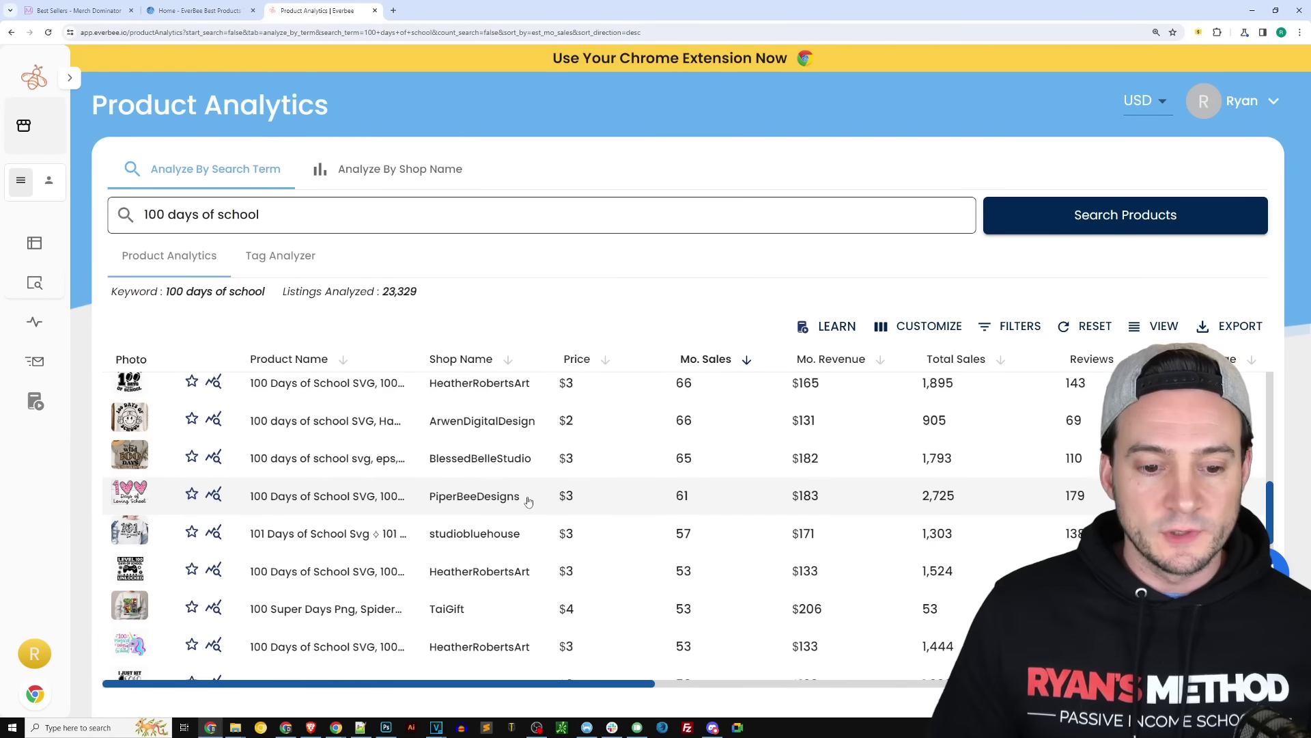
Step: Open the CuTeesCustomShirts 100 Days of School Shirt details, view it on Etsy, and return to EverBee
scroll(523, 496, down, 3)
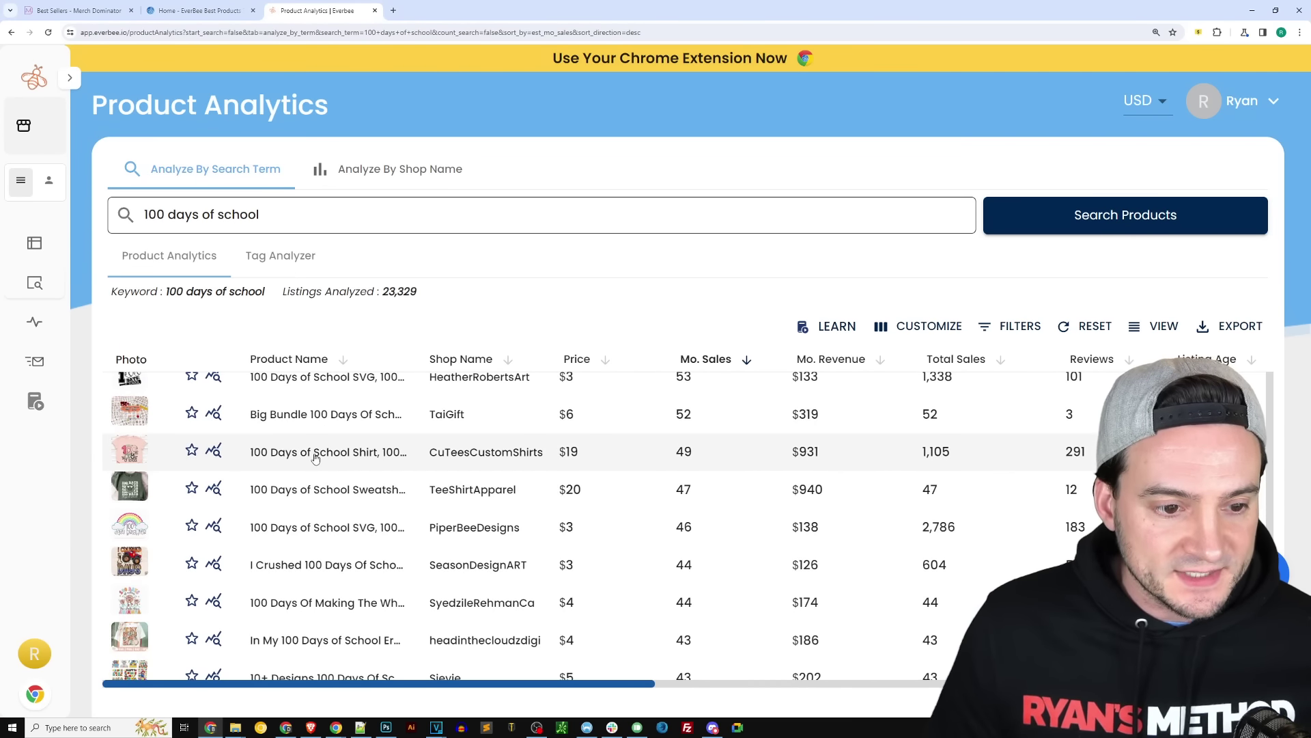
click(315, 457)
click(990, 205)
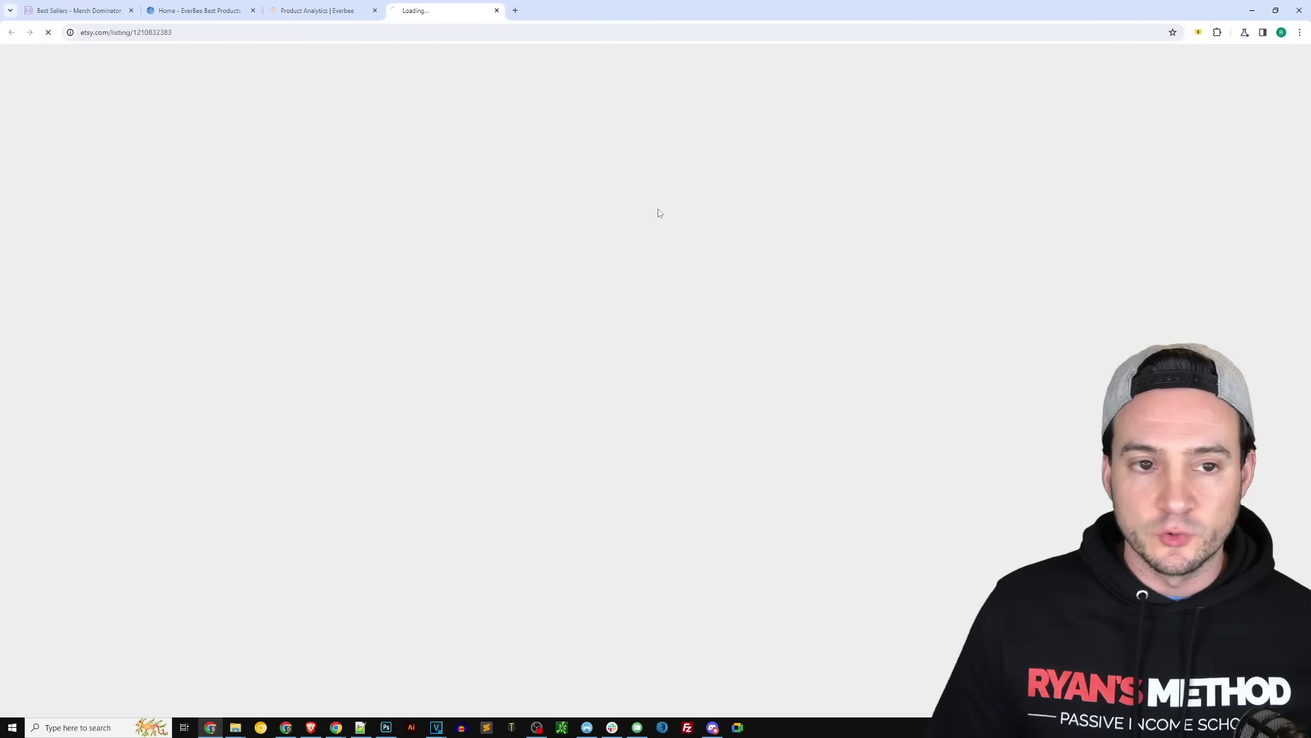
scroll(360, 201, down, 2)
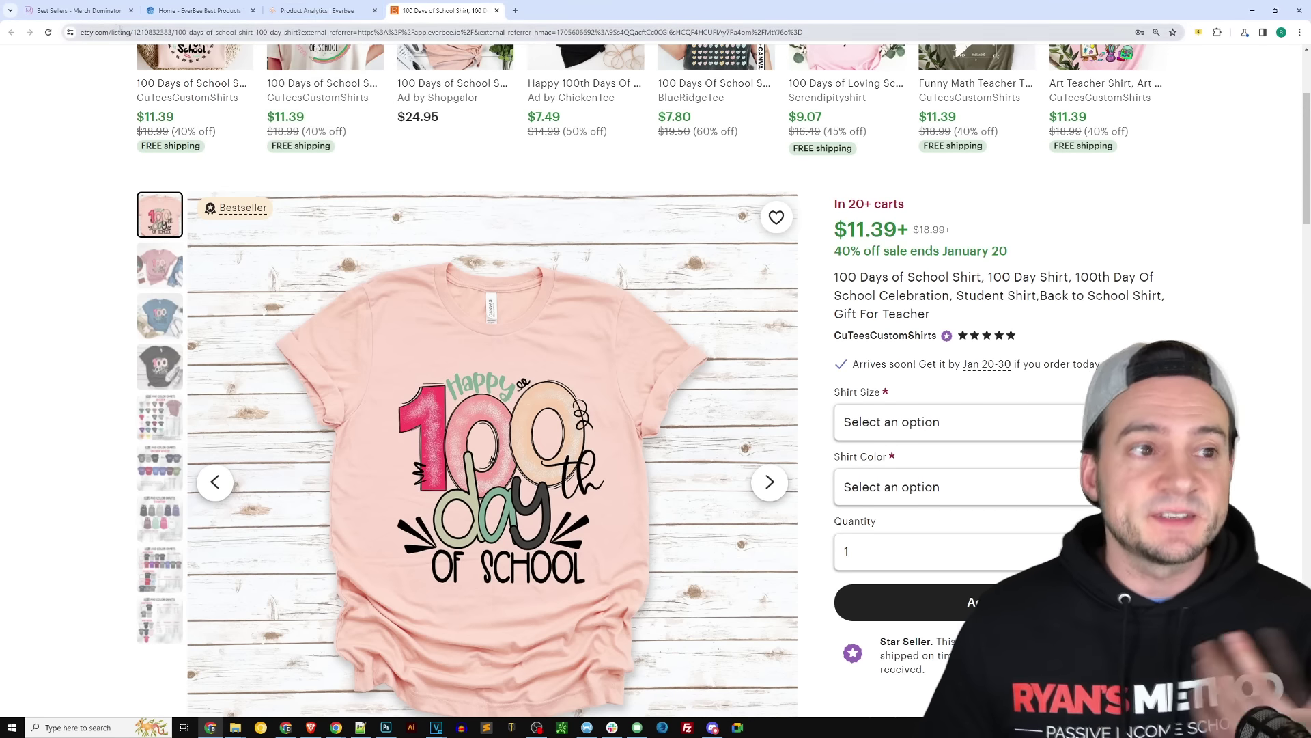
click(76, 11)
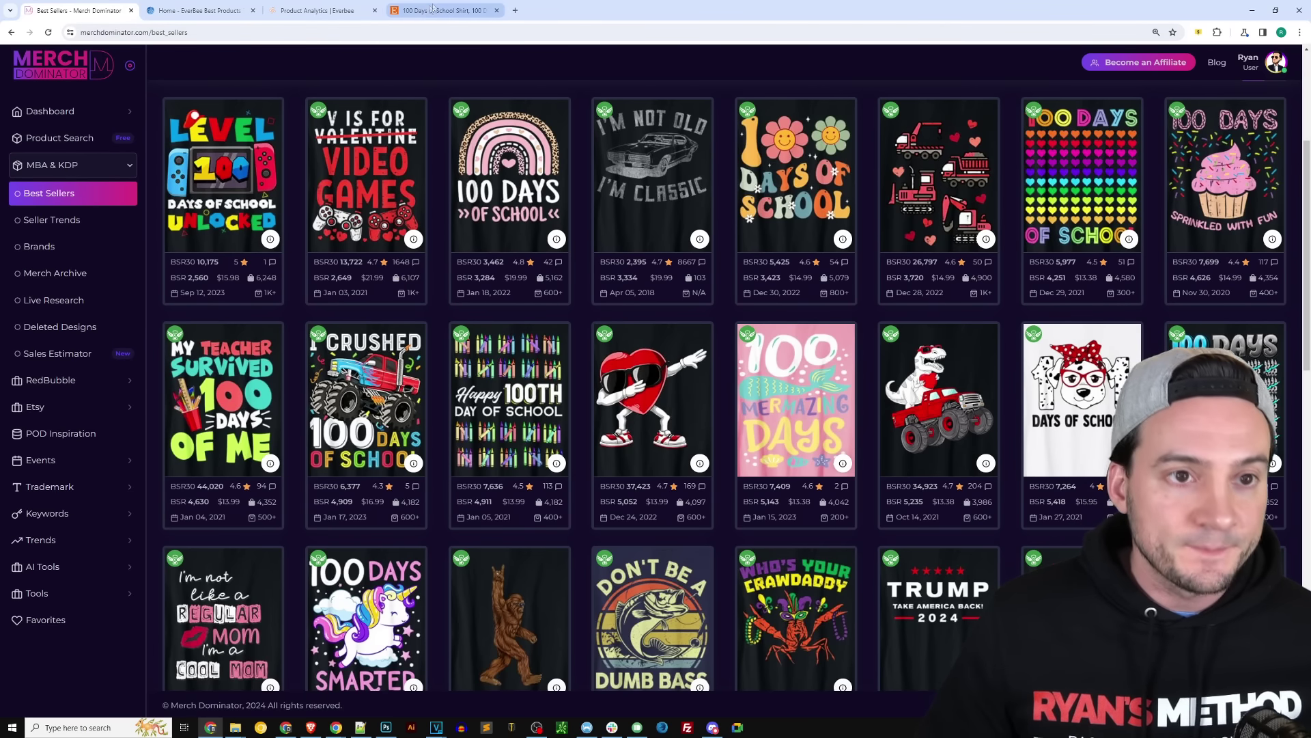
click(334, 12)
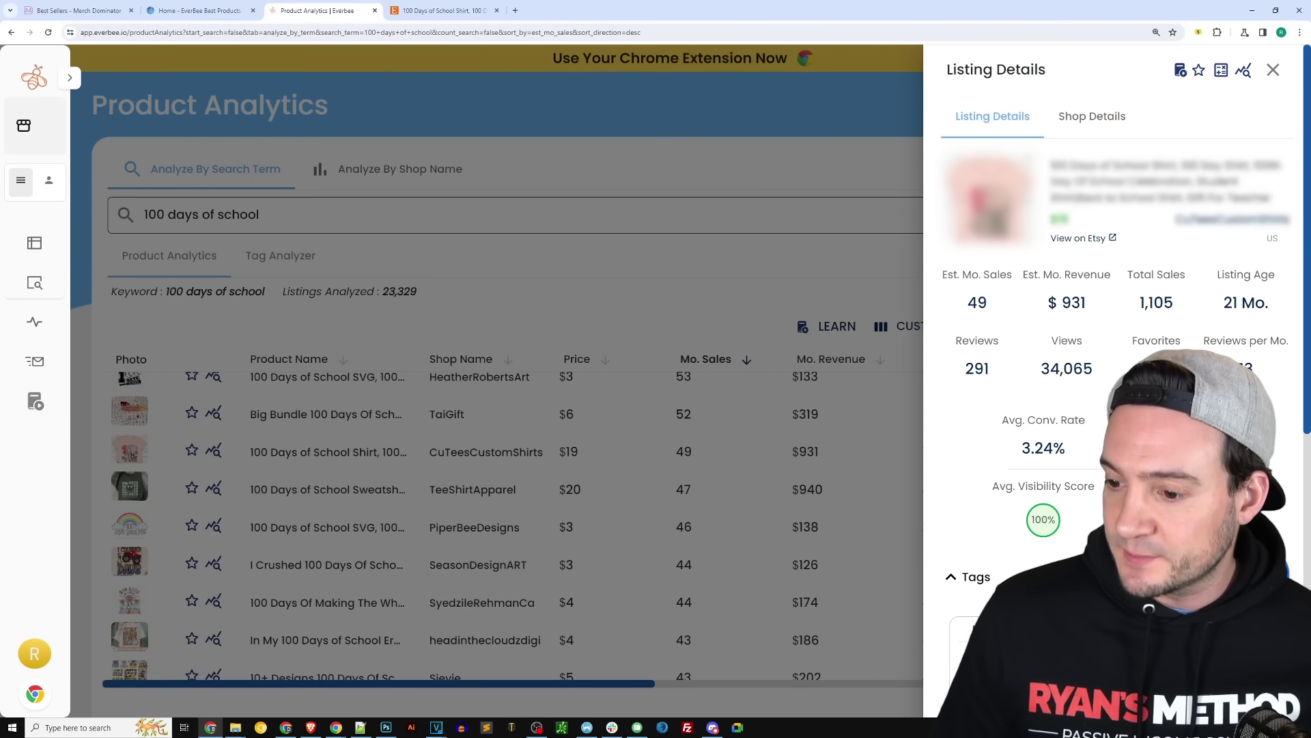
Step: Screenshot the listing's sales stats and select the 931 revenue and 1,105 total sales figures
scroll(1229, 424, down, 3)
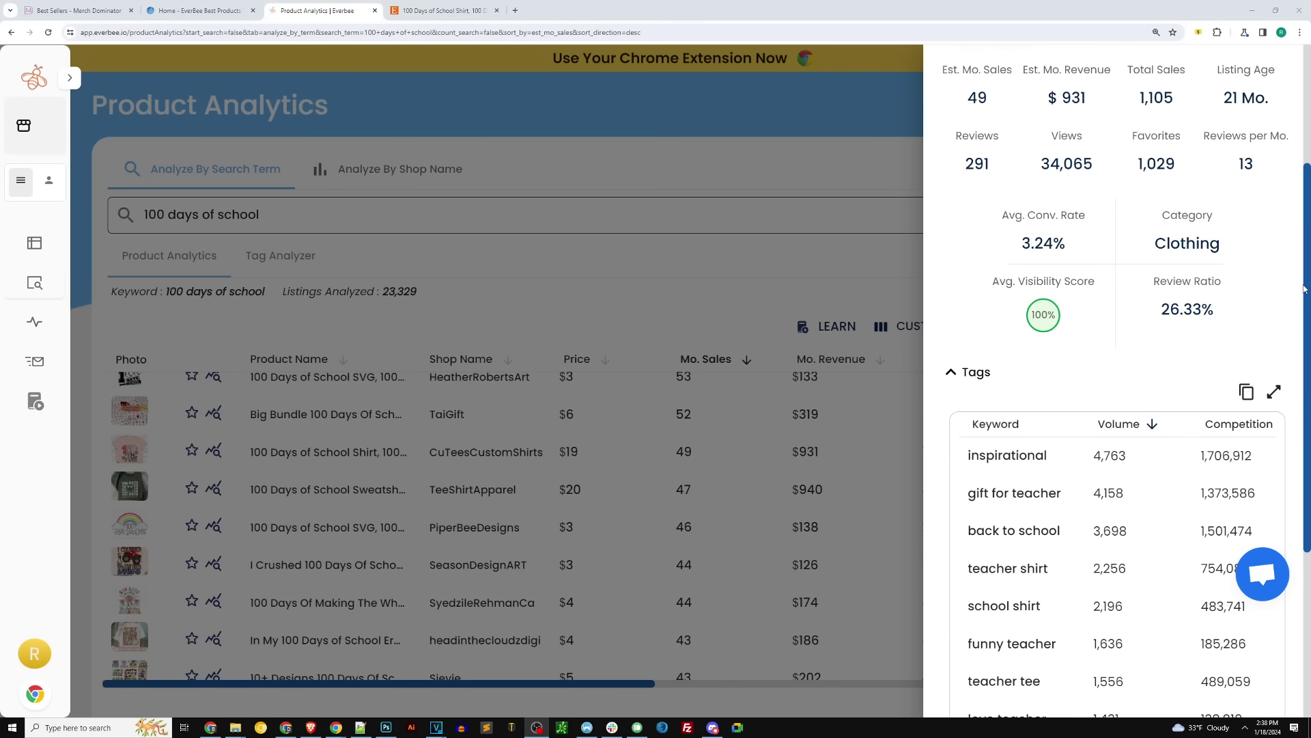
key(super+shift+s)
drag(936, 59, 1289, 186)
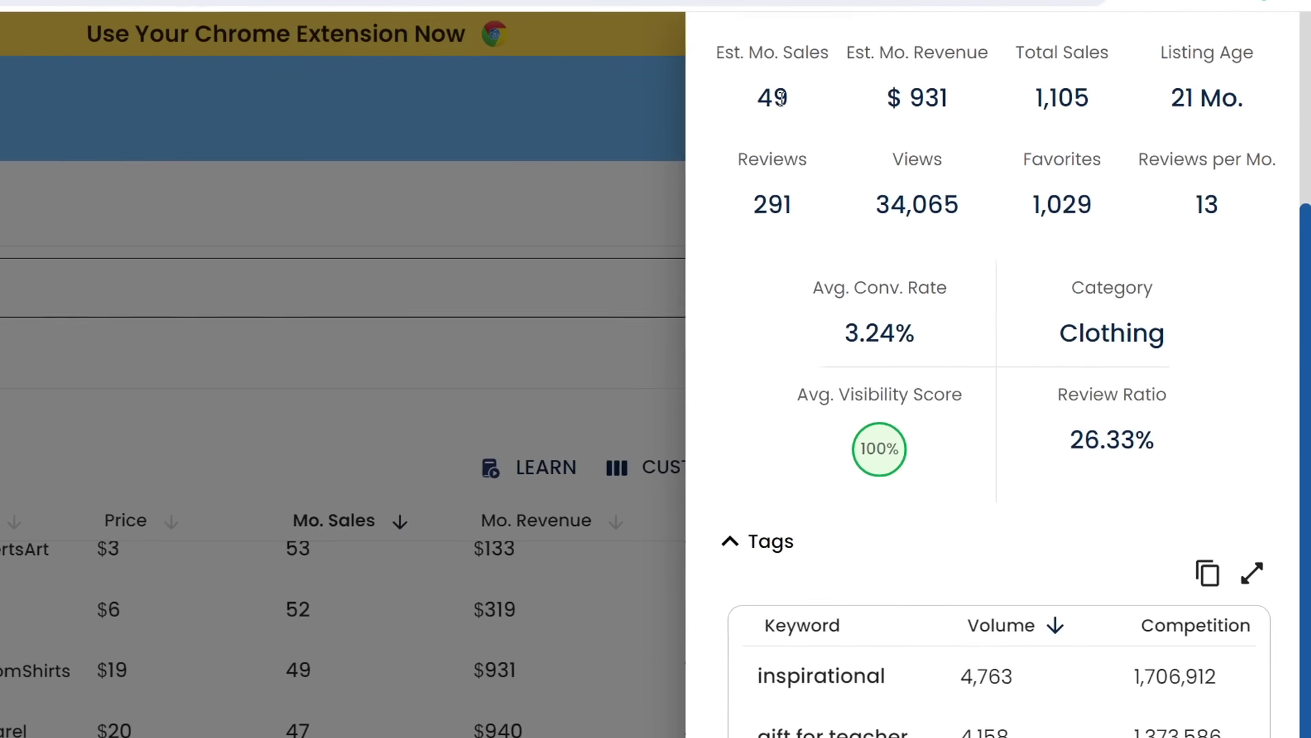
double_click(868, 95)
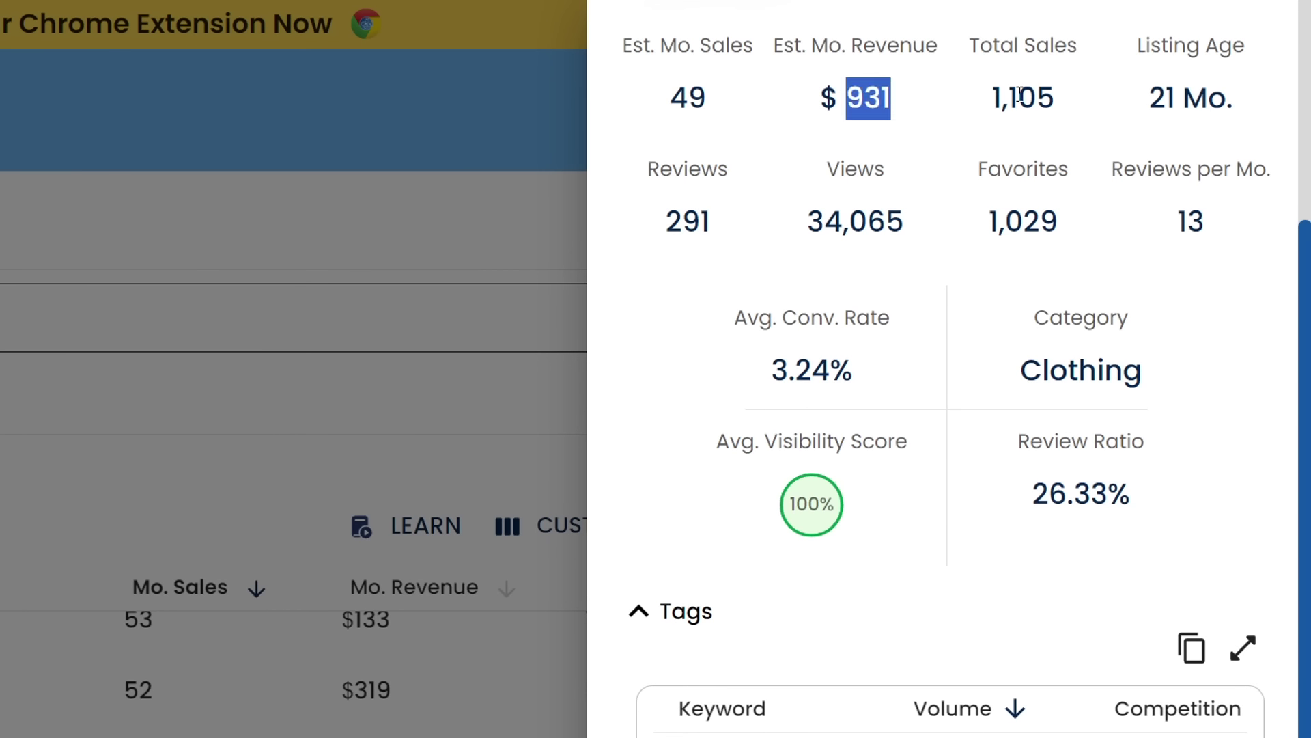
double_click(1020, 95)
click(1202, 301)
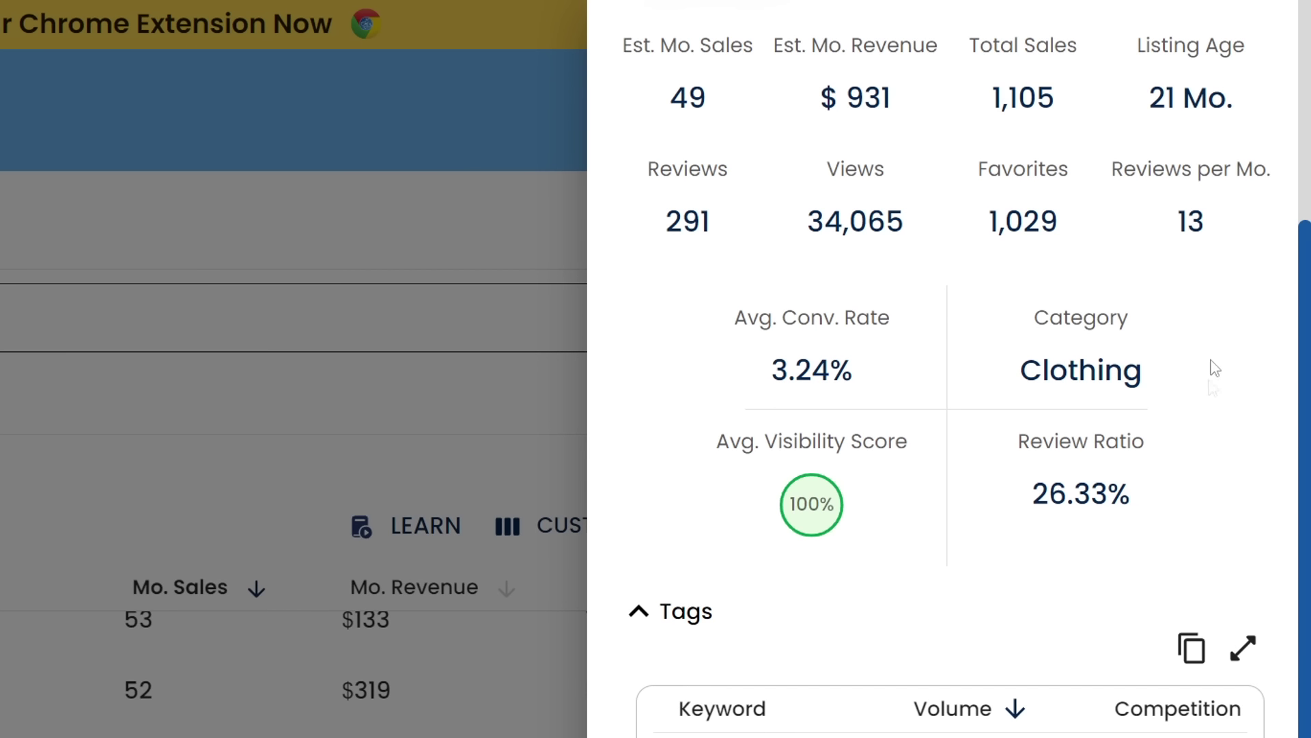
Step: Scroll down to the listing's Tags and copy them all to the clipboard
scroll(1209, 369, down, 4)
scroll(1287, 424, down, 2)
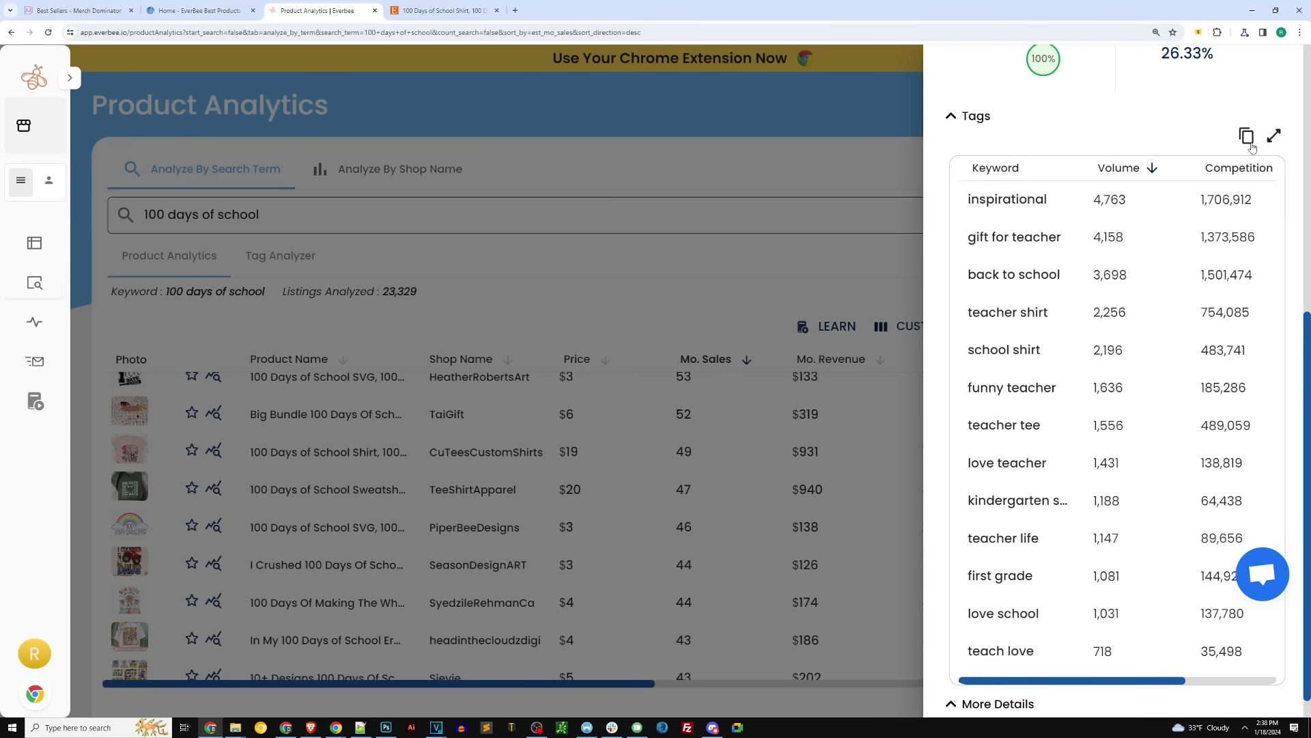
click(1251, 145)
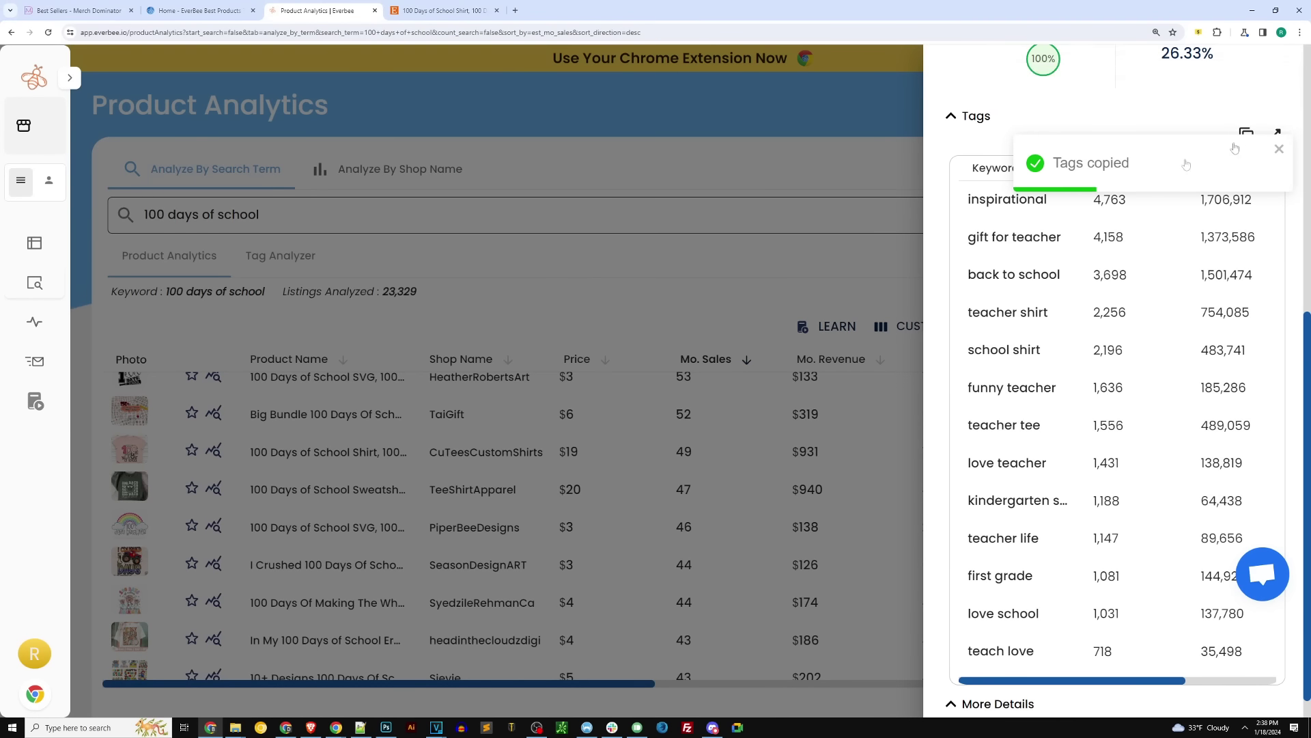
click(1246, 136)
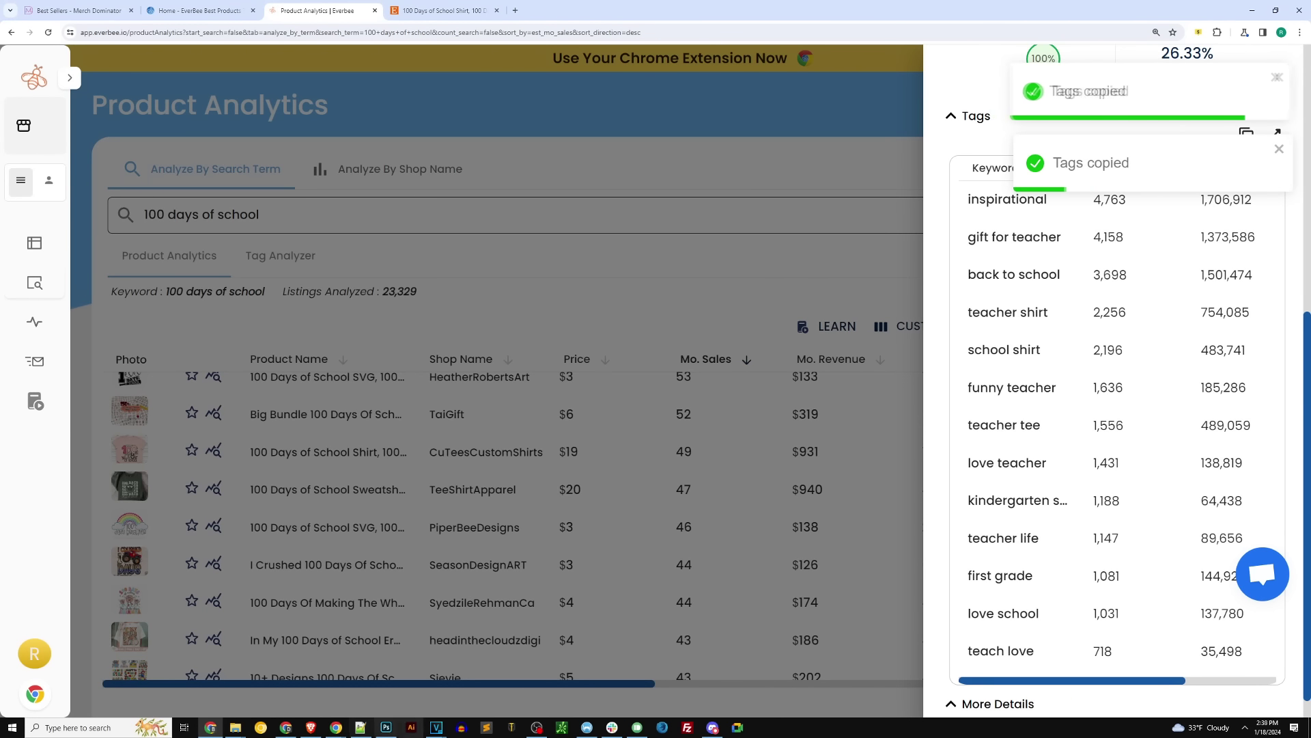
mouse_move(360, 730)
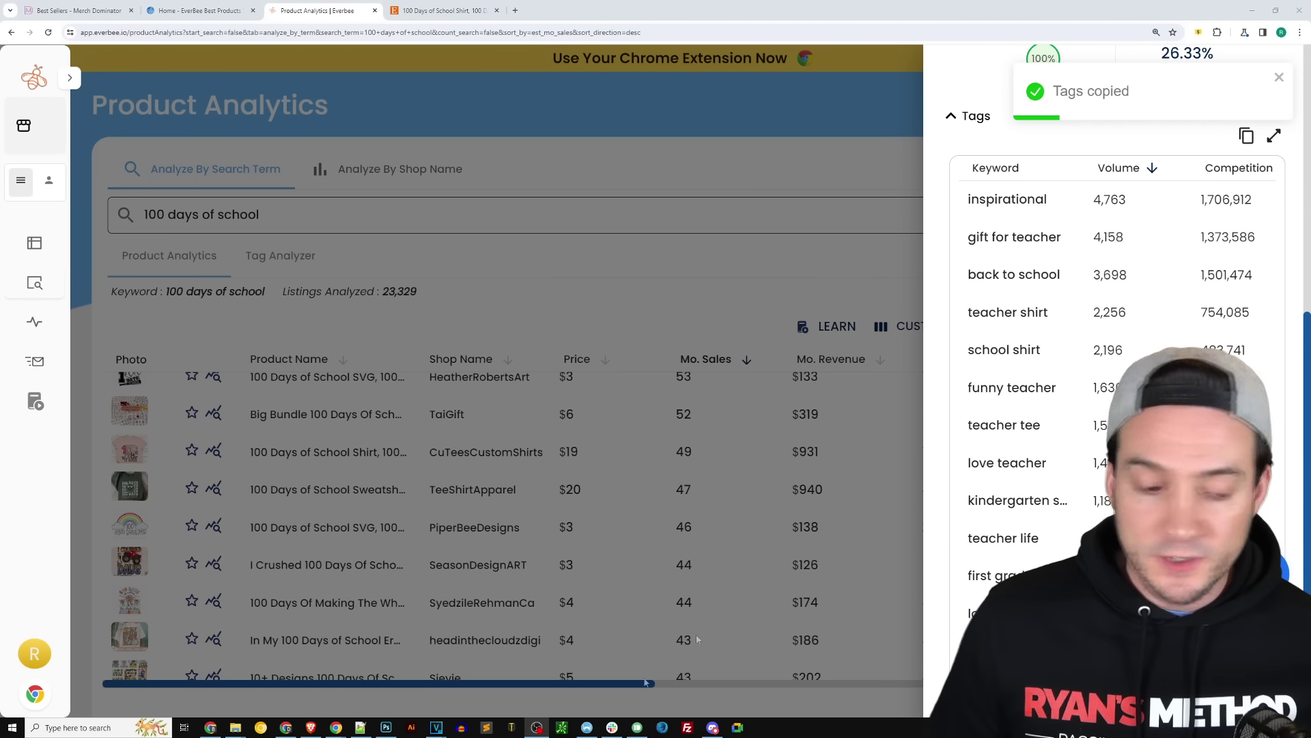
Step: Paste the tags into Notepad++, replace commas with line breaks for 13 lines, then return to EverBee
click(362, 728)
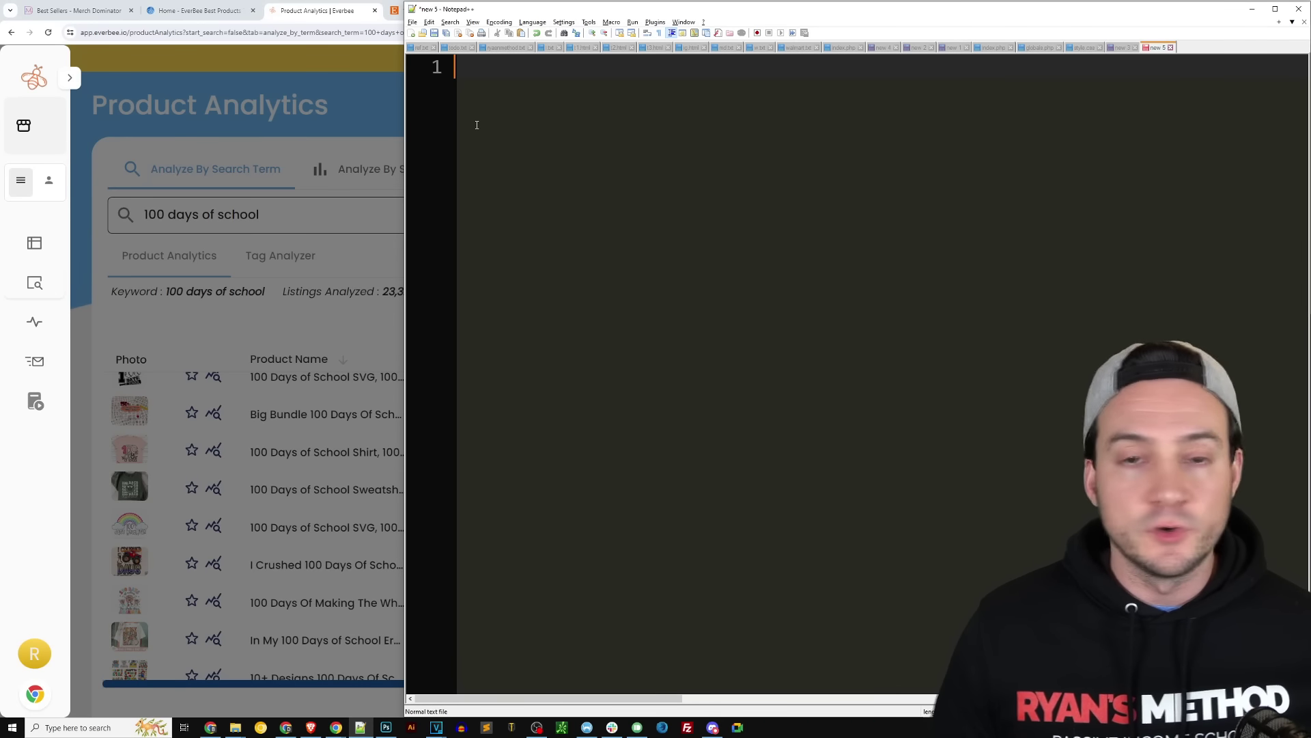
key(ctrl+v)
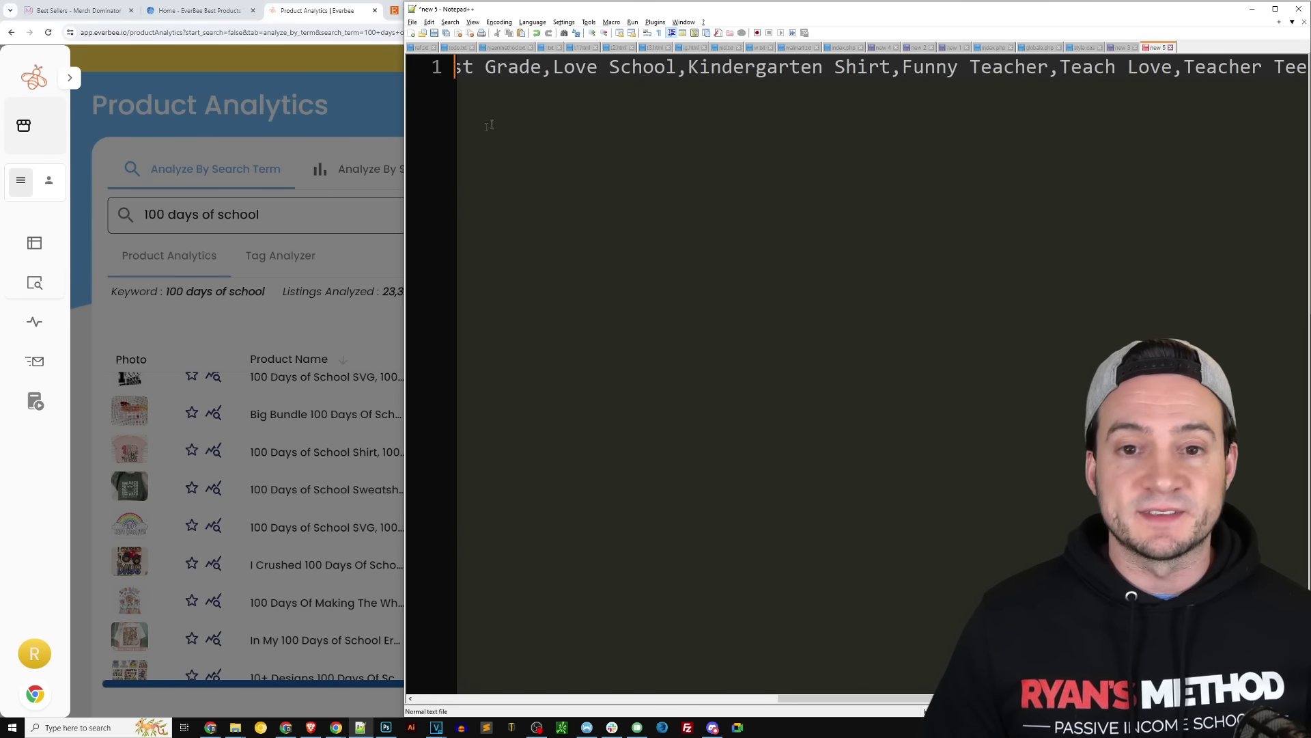
shift+click(552, 67)
key(ctrl+f)
click(742, 301)
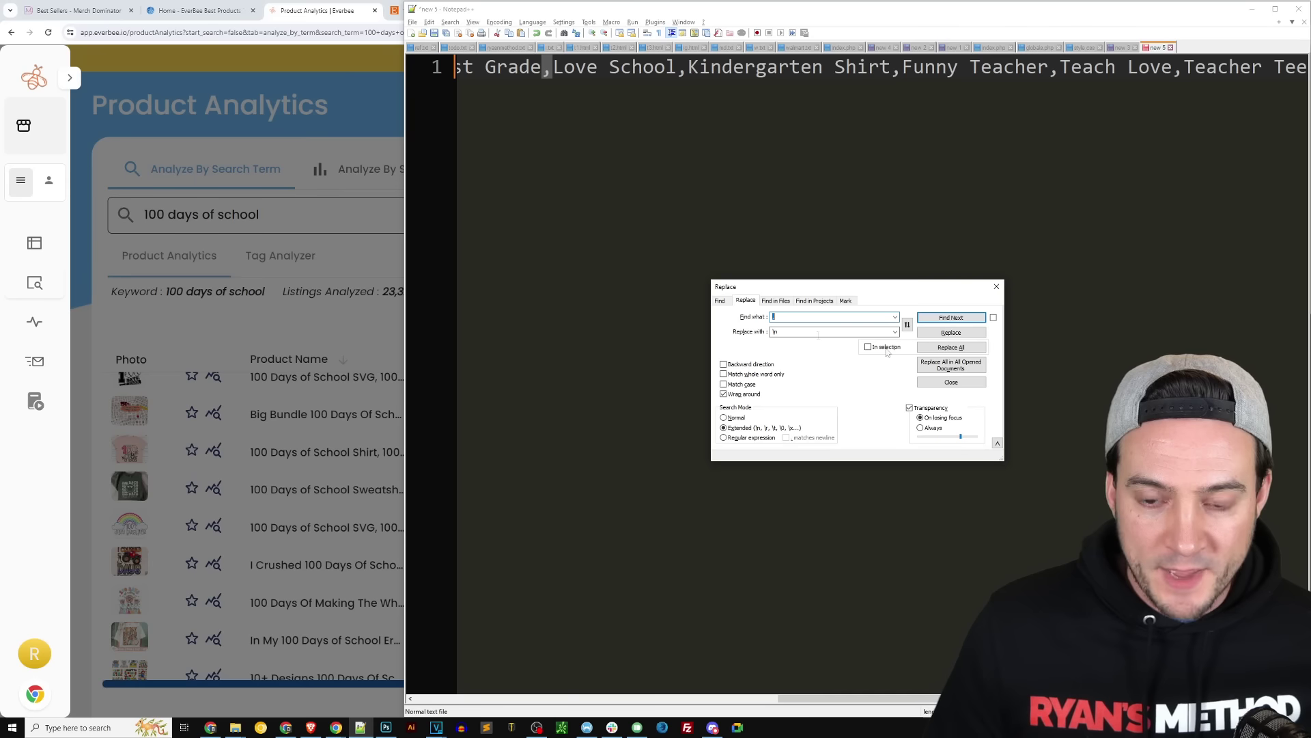
click(968, 348)
click(952, 382)
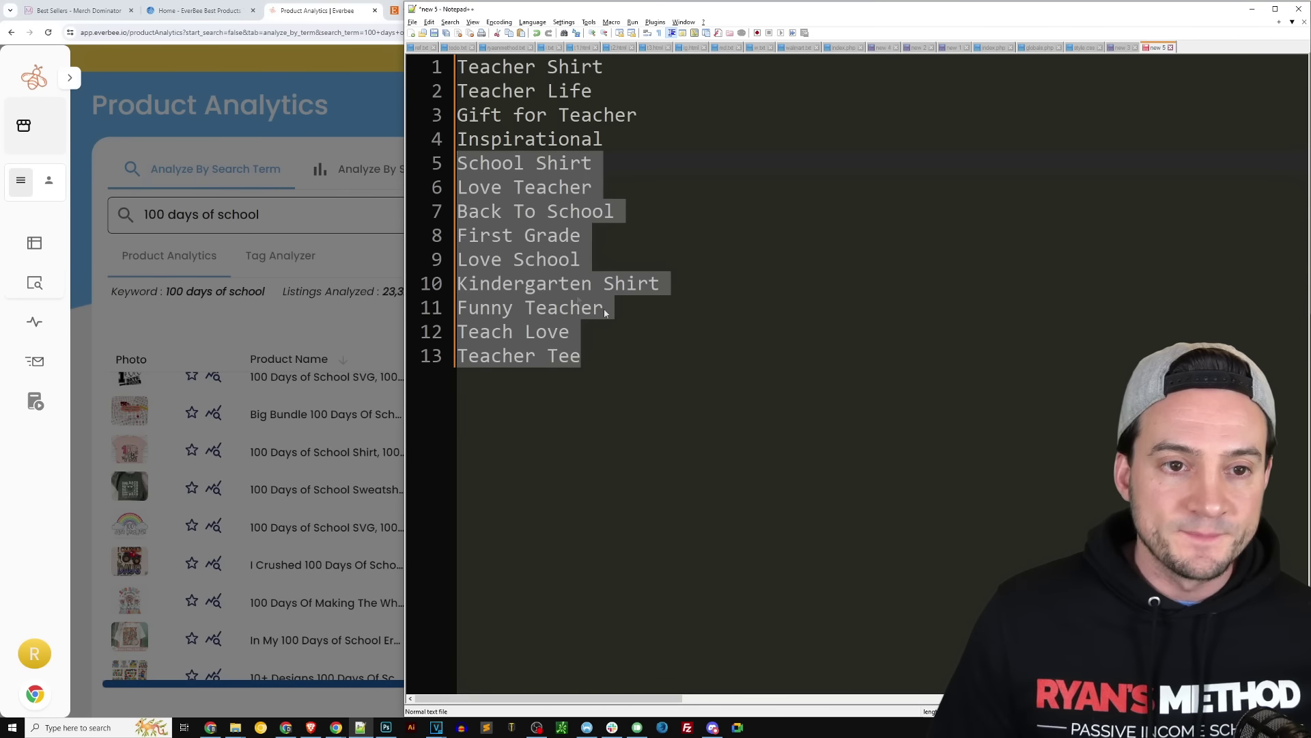
key(ctrl+a)
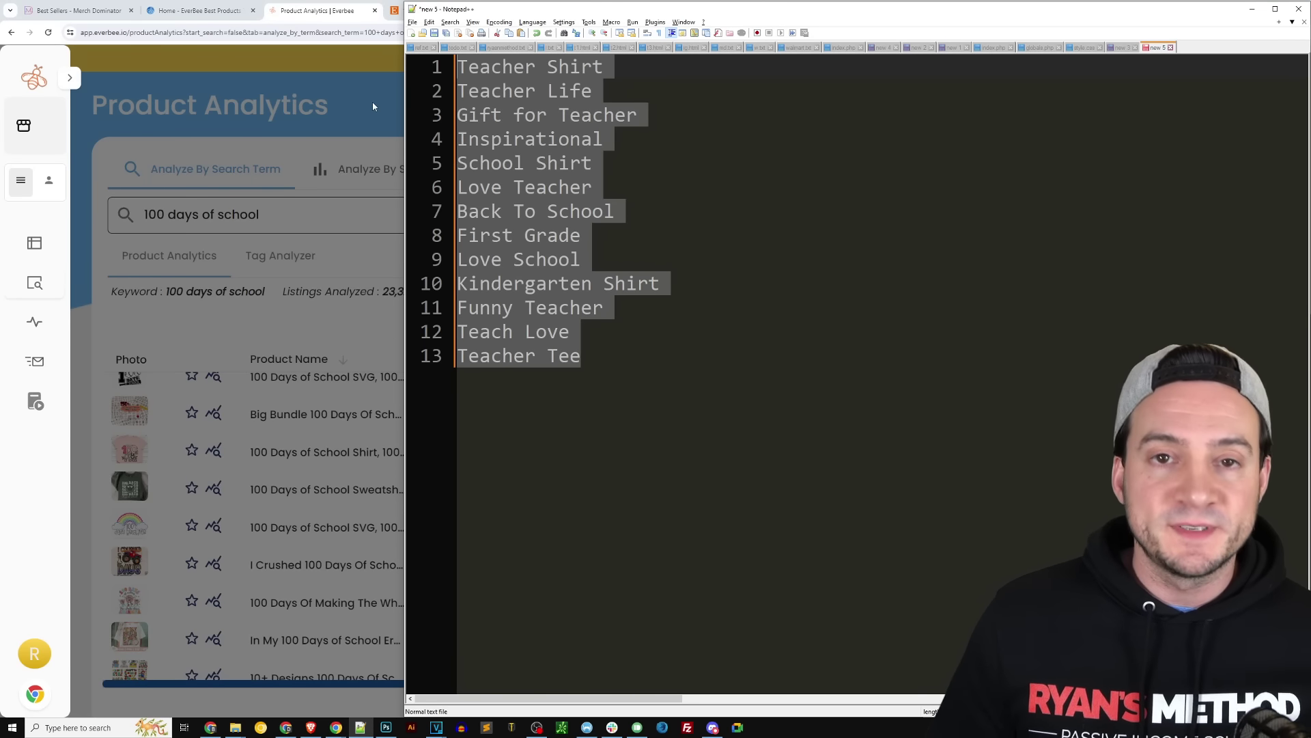
click(342, 57)
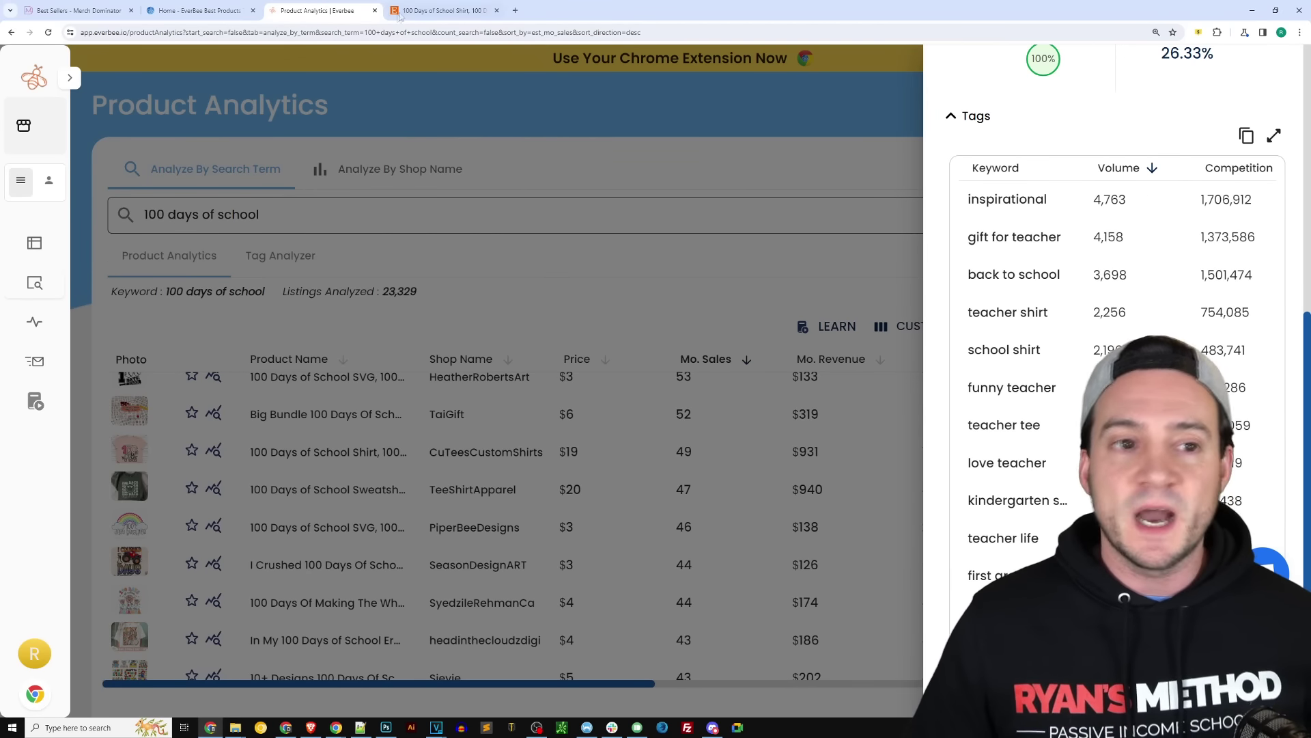
Step: Switch to the Etsy listing for the 100 Days of School Shirt bestseller
click(399, 15)
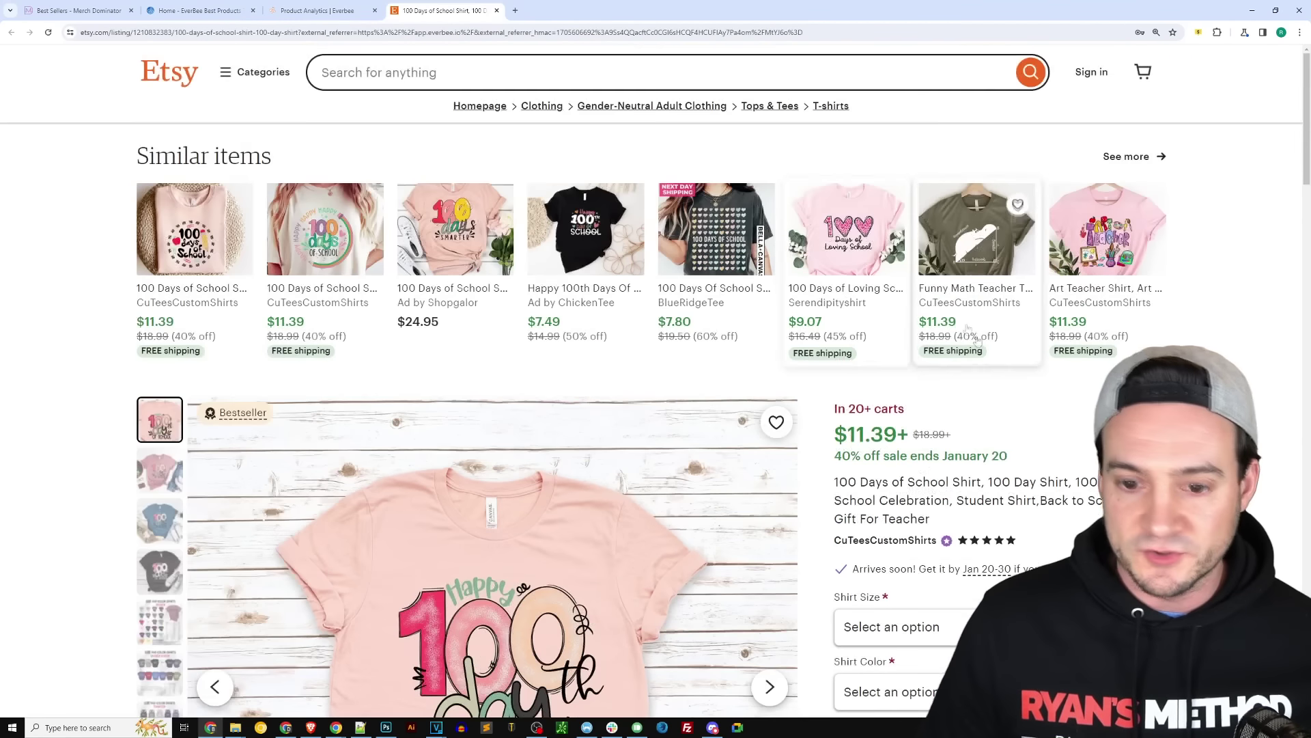
Step: Browse the 100 Days of School shirt's photos and size charts, then return to Merch Dominator's best sellers
scroll(978, 341, down, 3)
mouse_move(836, 280)
mouse_down()
mouse_move(980, 312)
mouse_move(837, 280)
mouse_up()
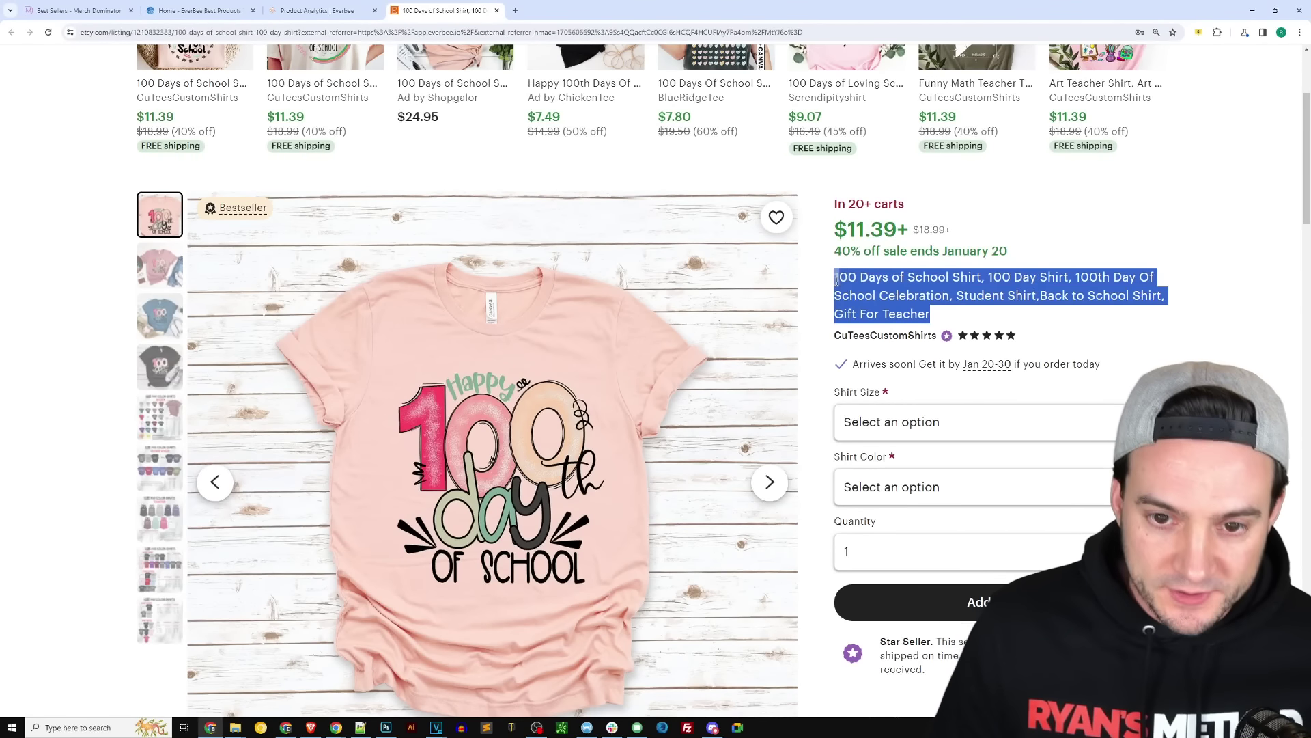
click(943, 295)
click(467, 401)
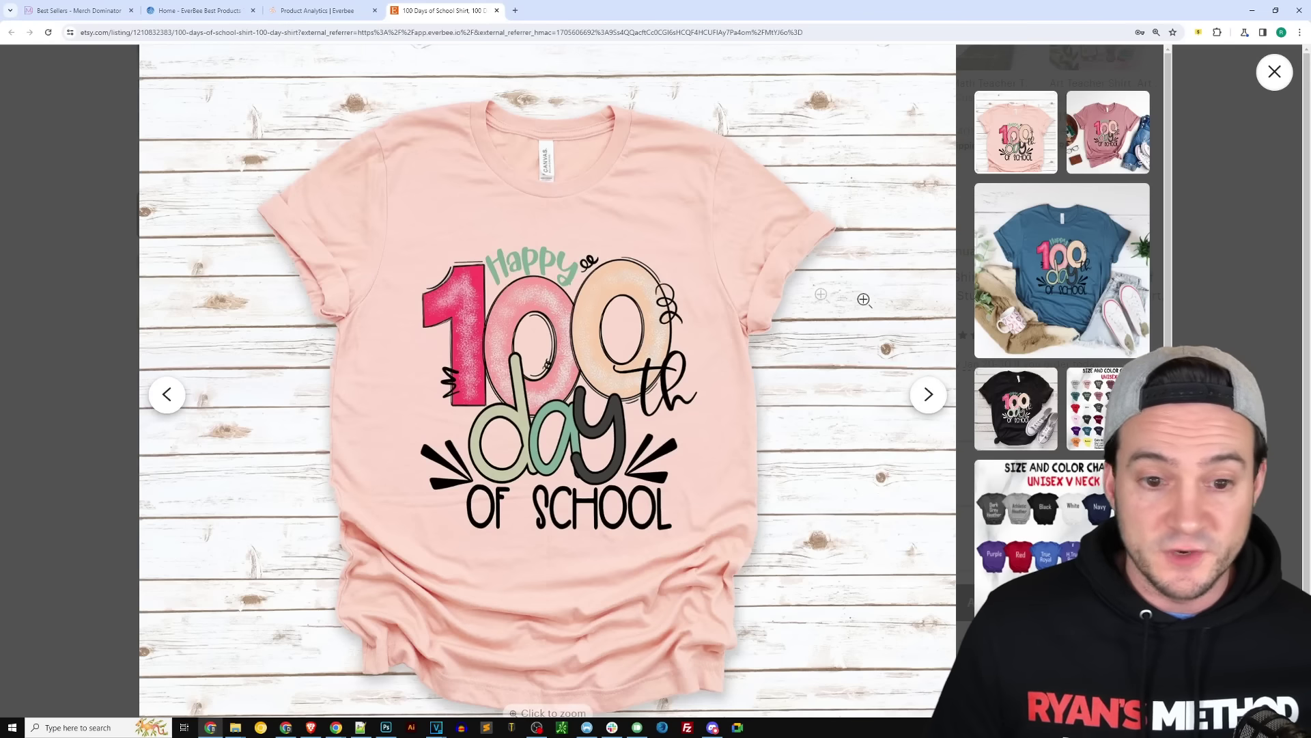
click(936, 396)
click(936, 396)
click(936, 396)
click(936, 396)
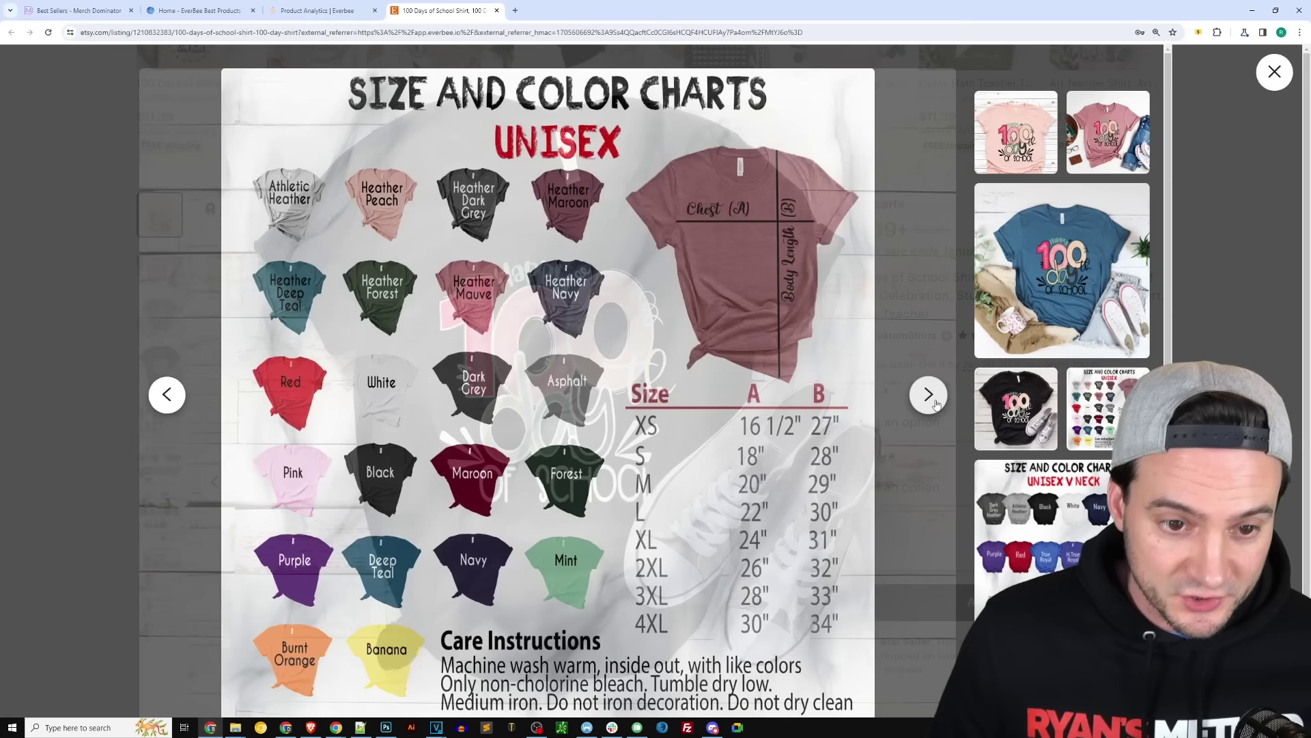
click(936, 396)
click(1213, 329)
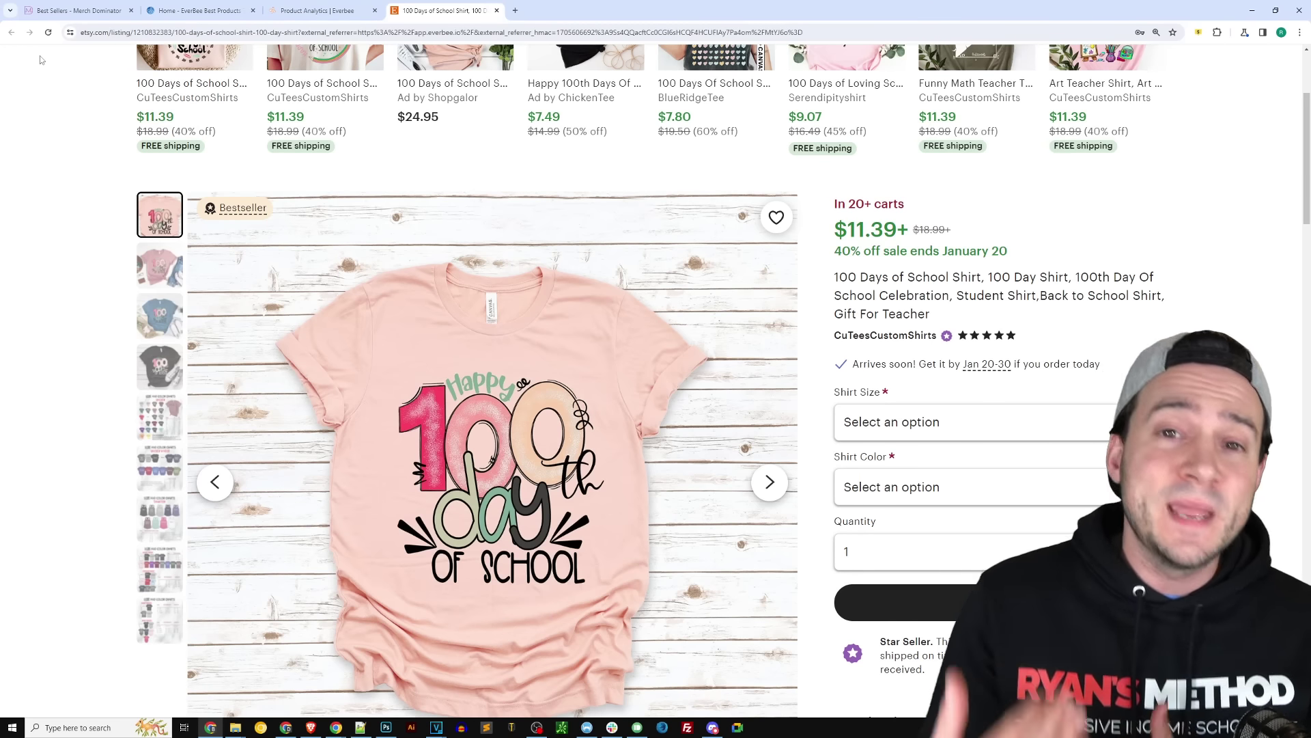
click(61, 12)
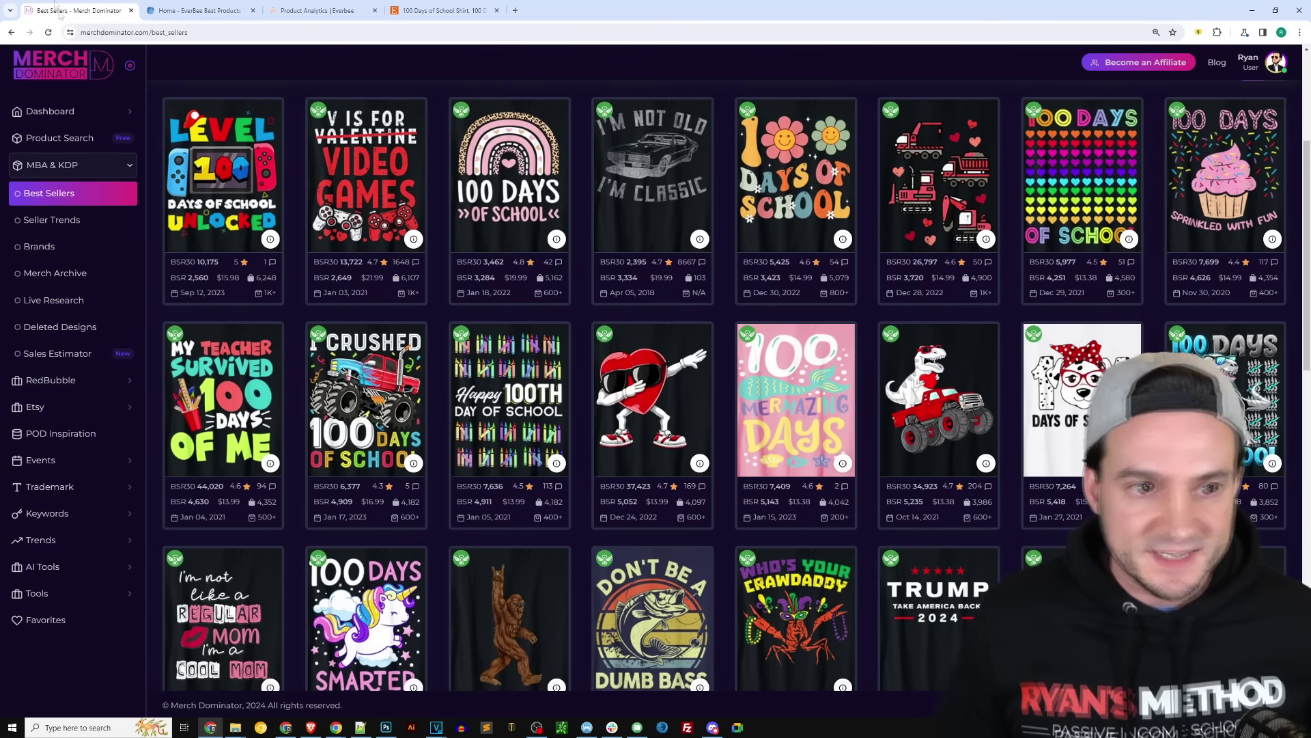
Step: Recheck the 100 Days of School listing, its EverBee analysis and the Merch Dominator best sellers
click(444, 11)
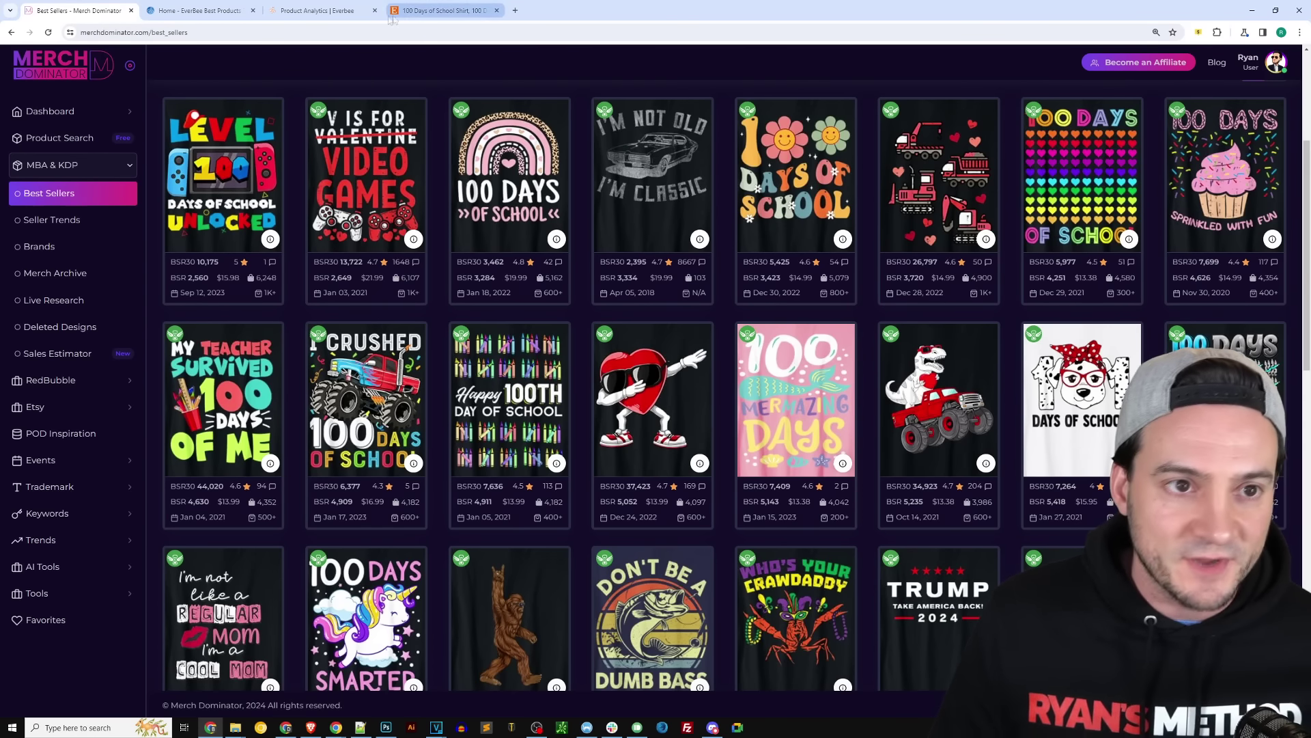
scroll(564, 402, down, 1)
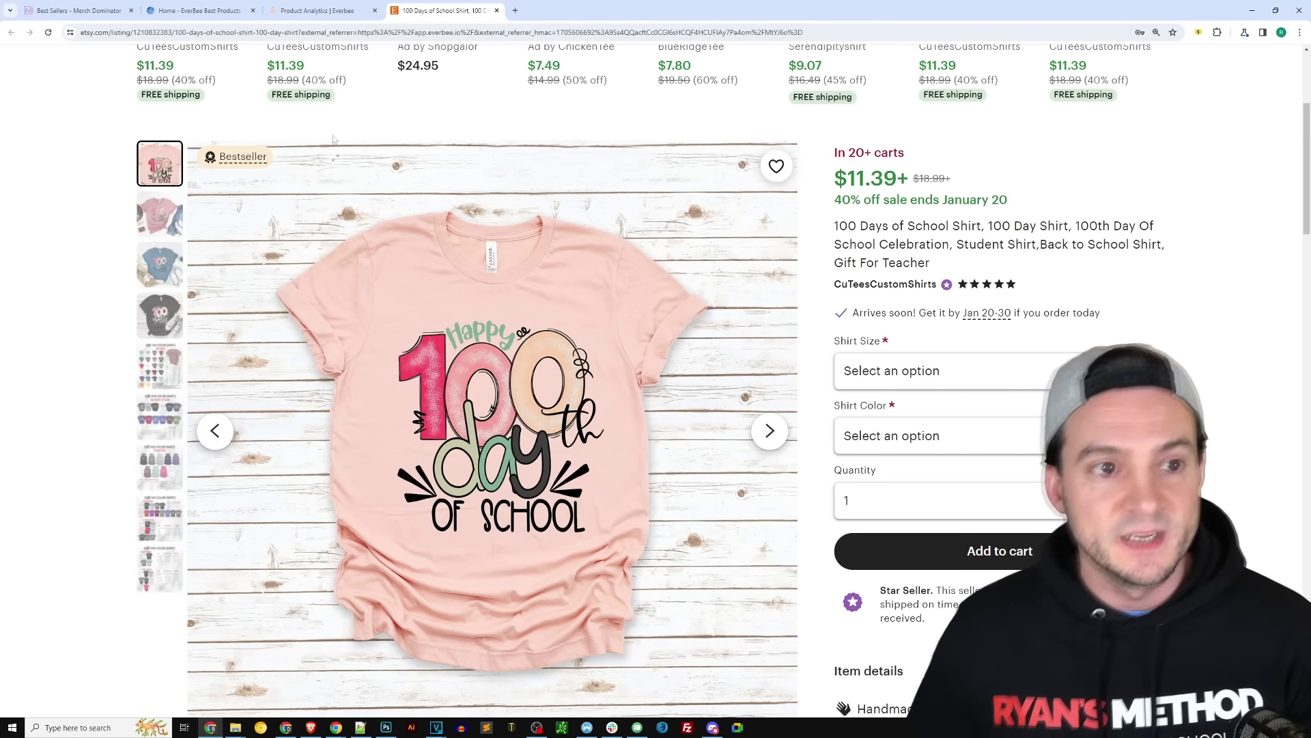
click(335, 12)
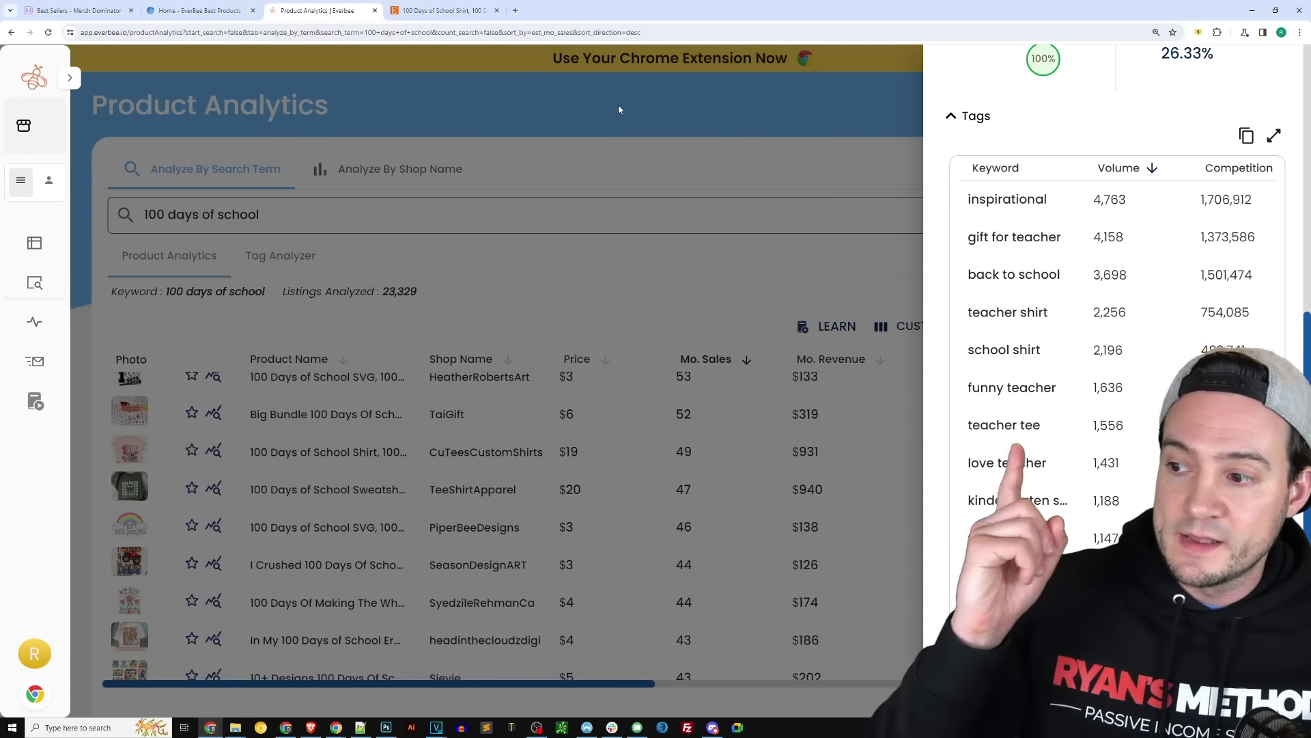
click(78, 10)
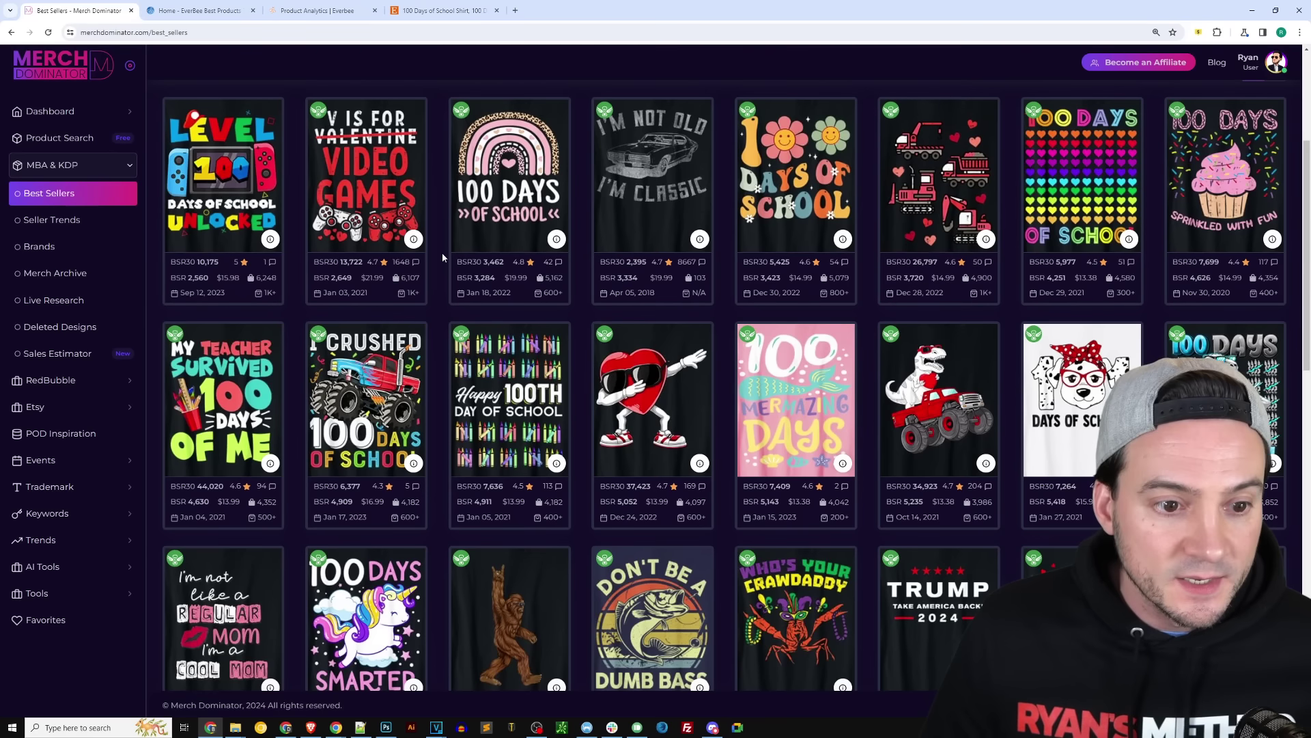
scroll(460, 273, down, 1)
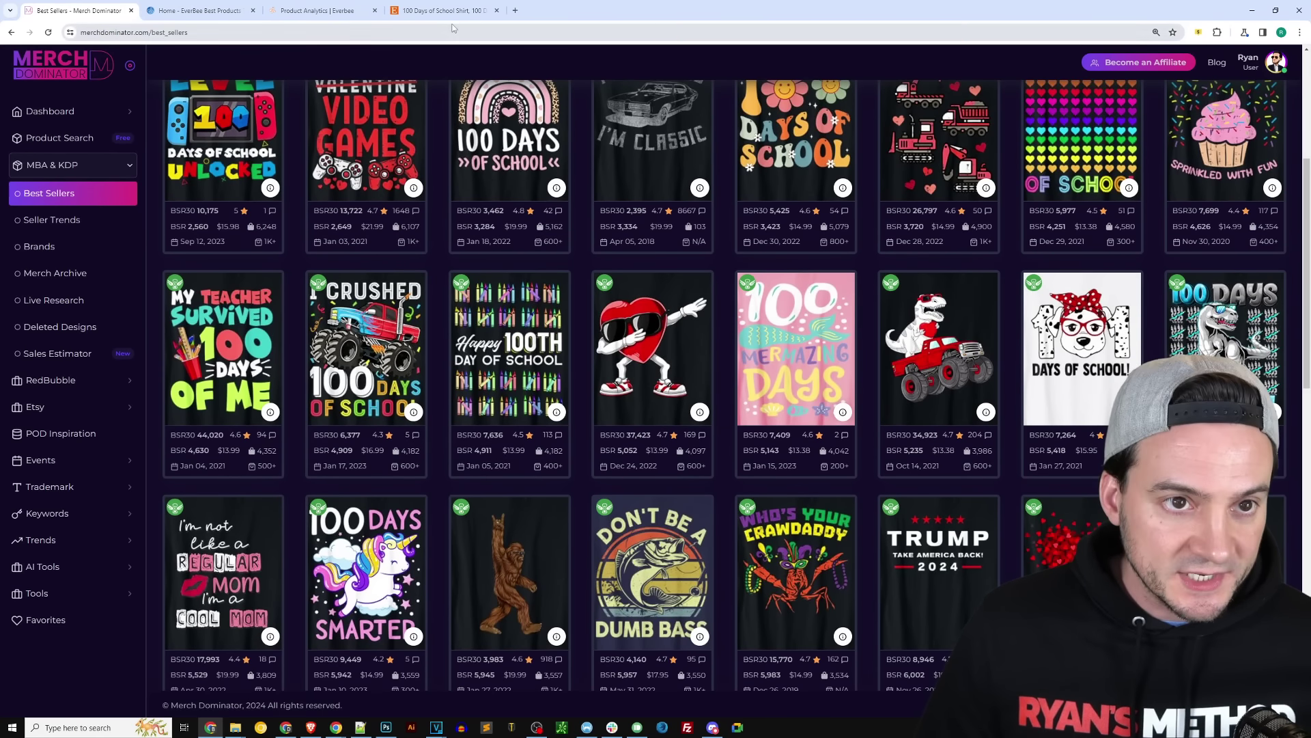
Step: Search EverBee Product Analytics for 'valentines day shirt' in place of the old term
click(314, 17)
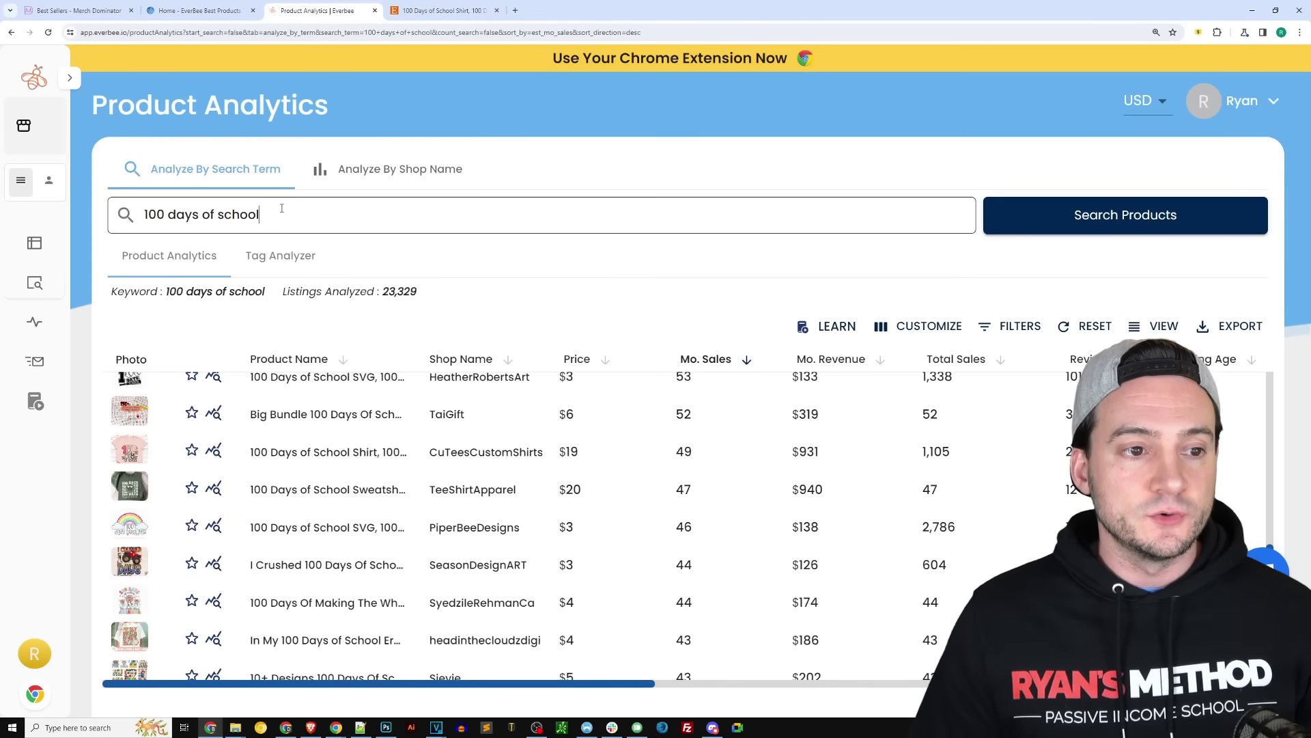
triple_click(281, 208)
text(valentines )
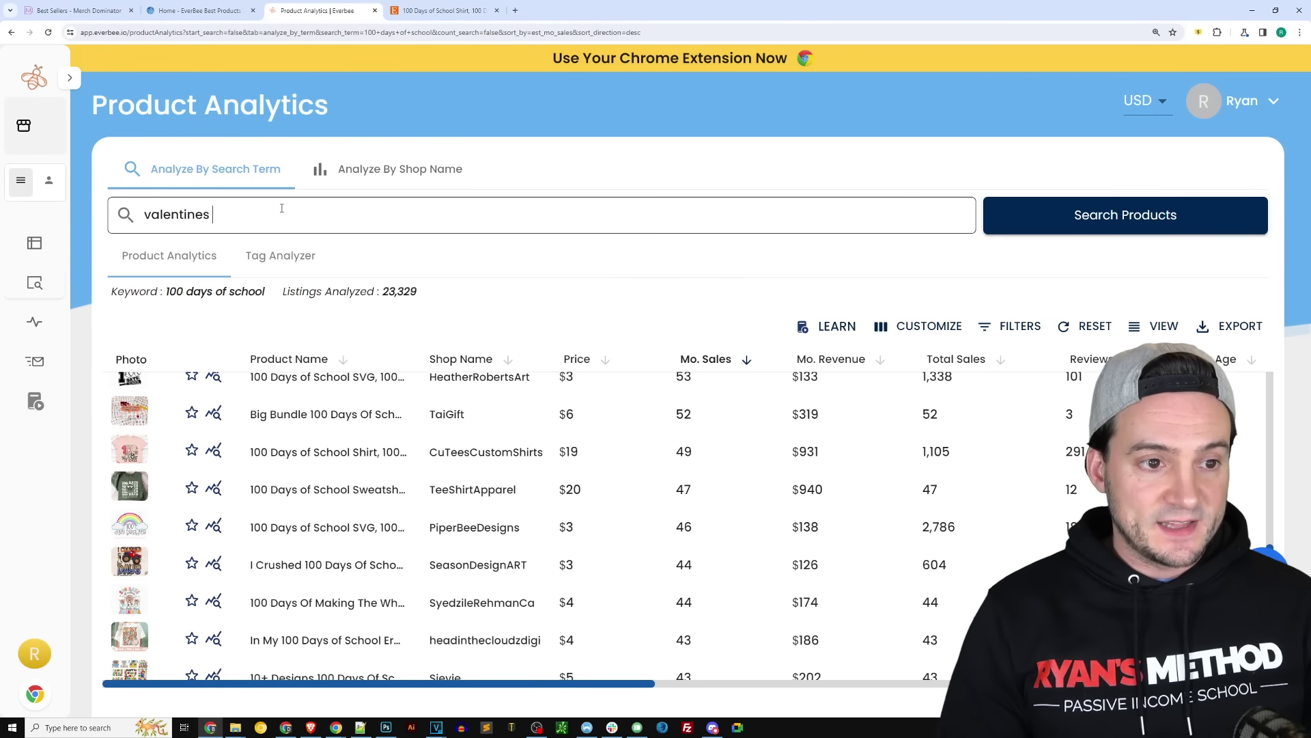
text(day shirt)
key(Return)
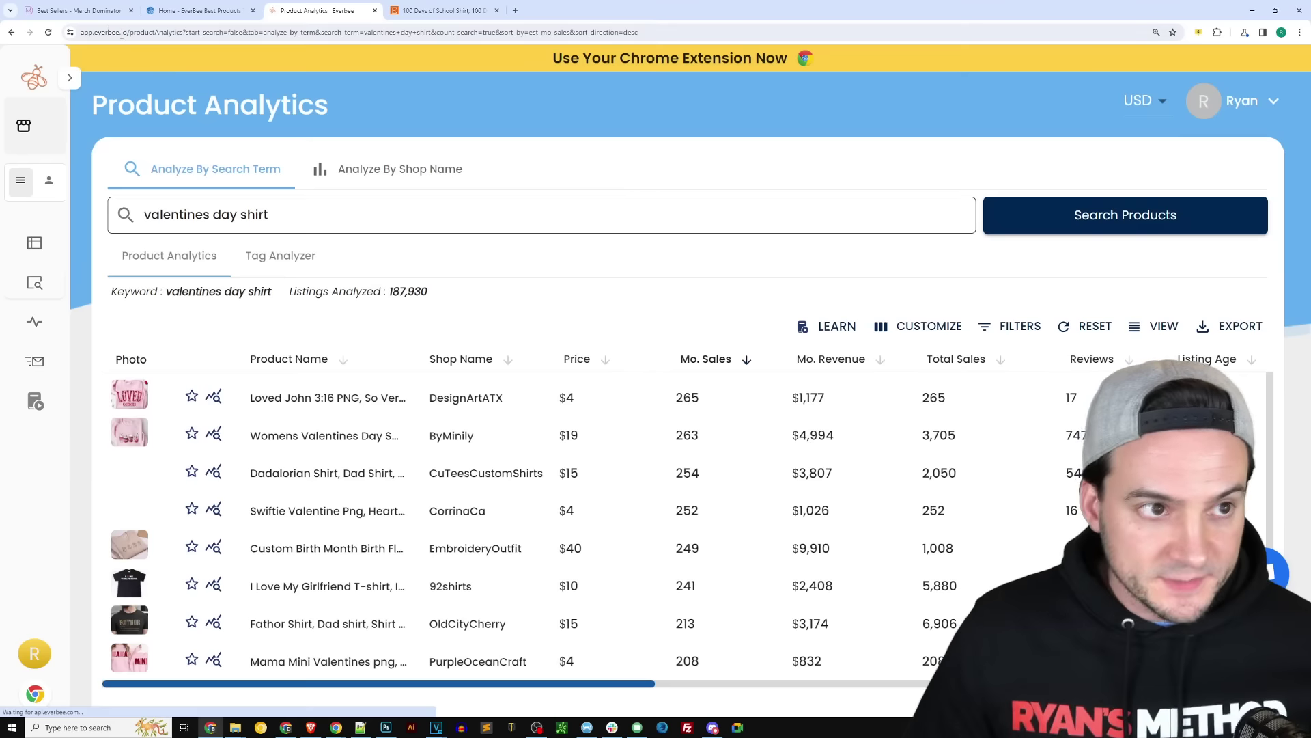
Step: Open design details for the Kids I Steal Hearts Trex Dino Valentines toddler tee (BSR 6,477, $13.38)
click(77, 11)
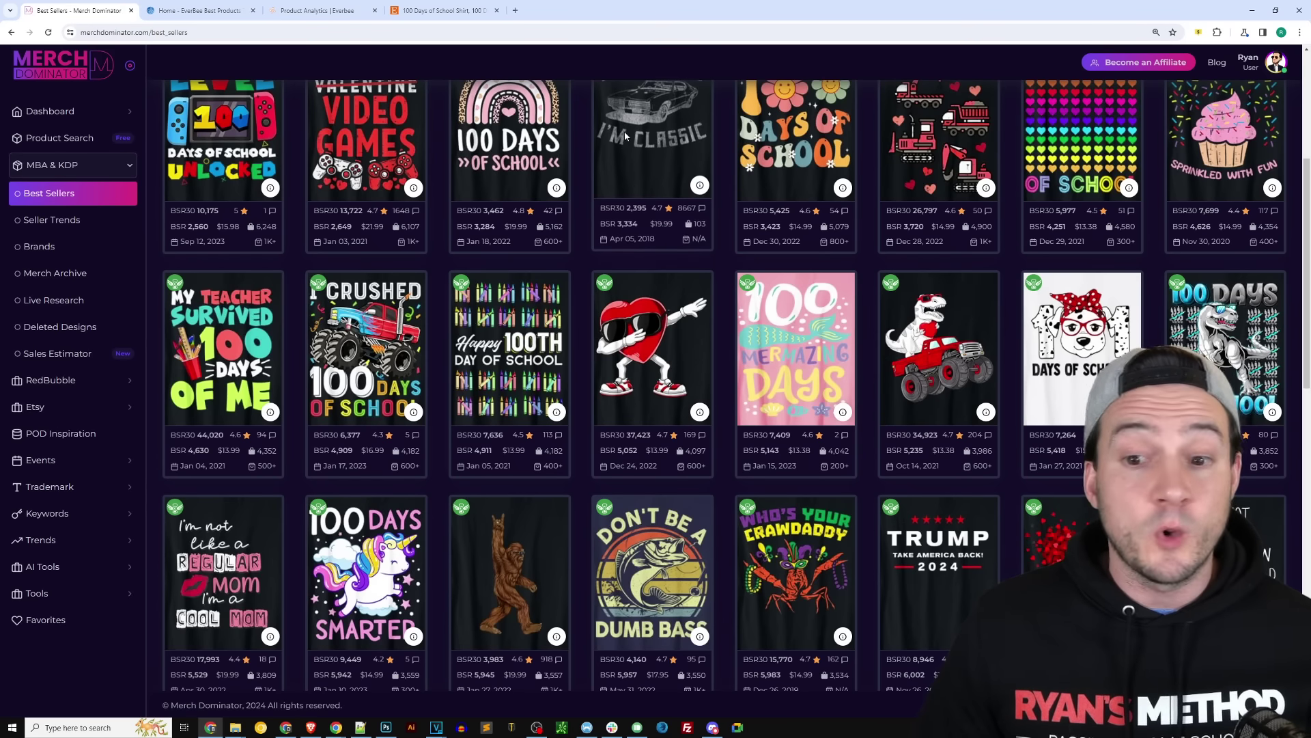
scroll(478, 308, down, 3)
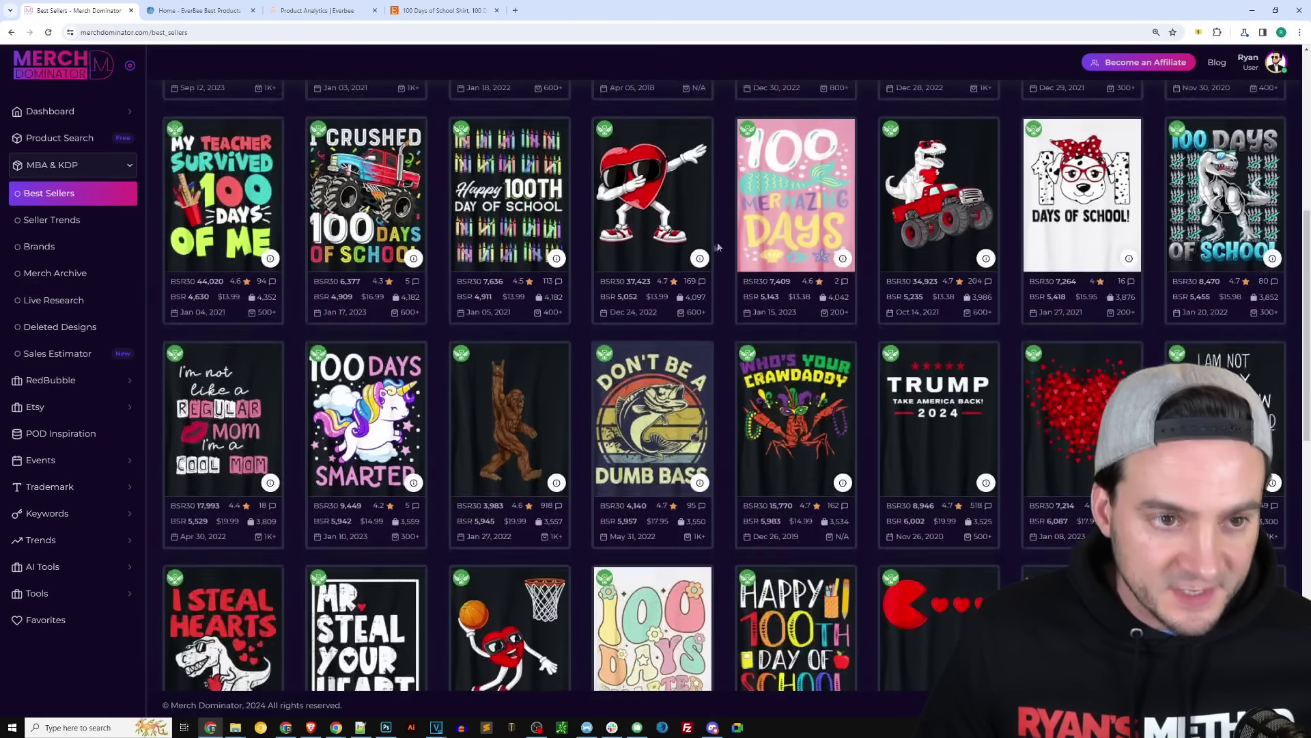
scroll(464, 314, up, 3)
scroll(441, 323, down, 3)
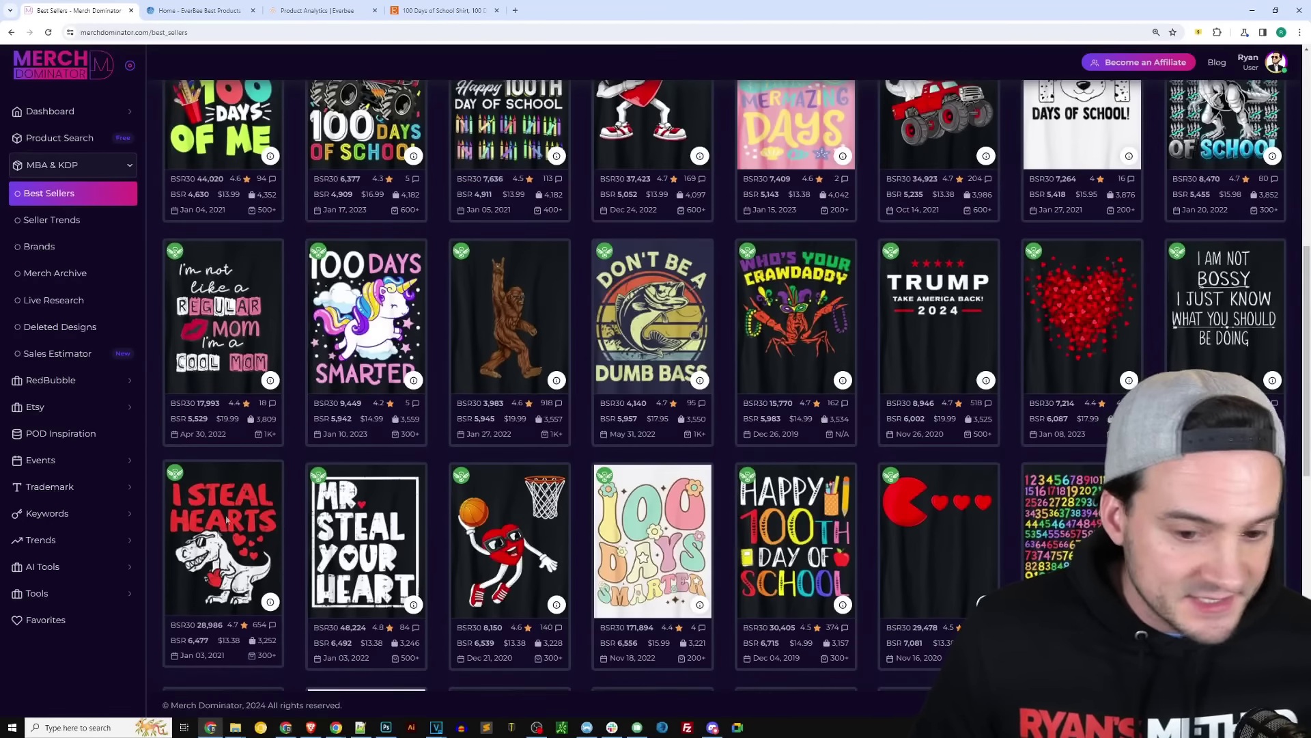
scroll(271, 506, down, 2)
click(271, 502)
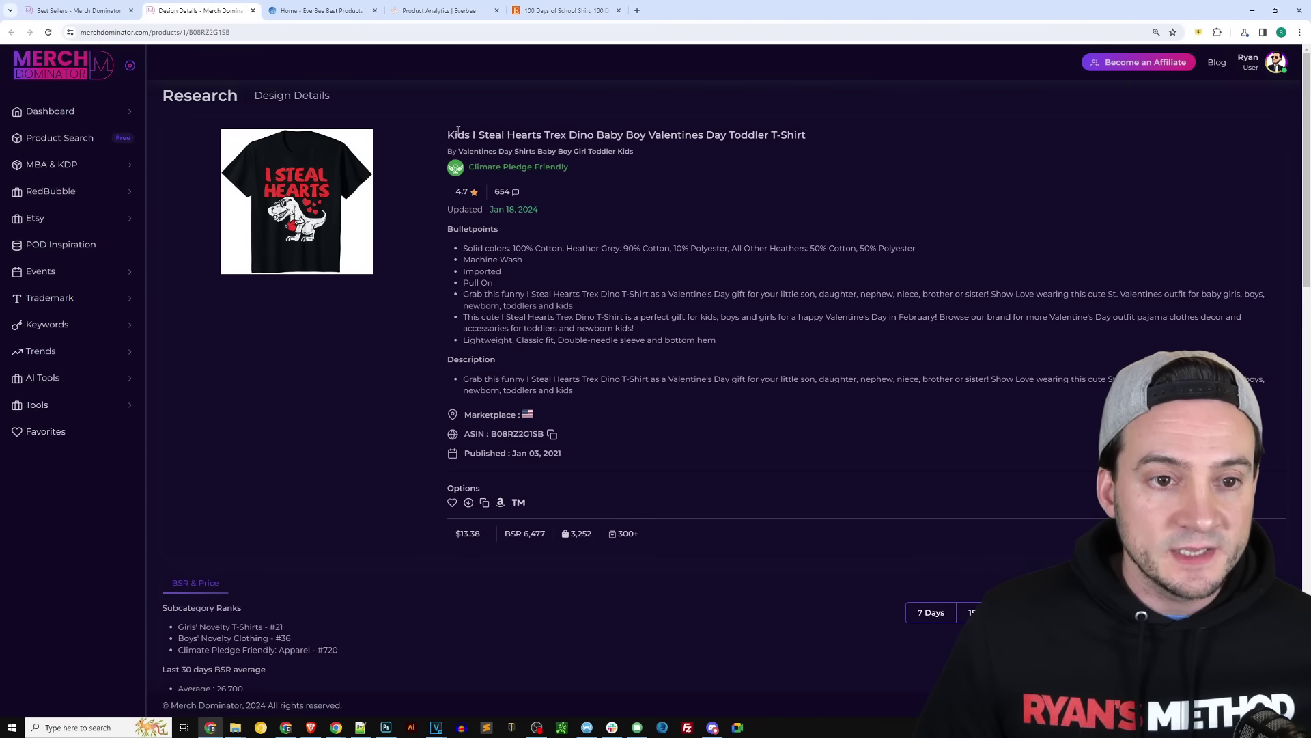
drag(471, 134, 627, 134)
click(642, 135)
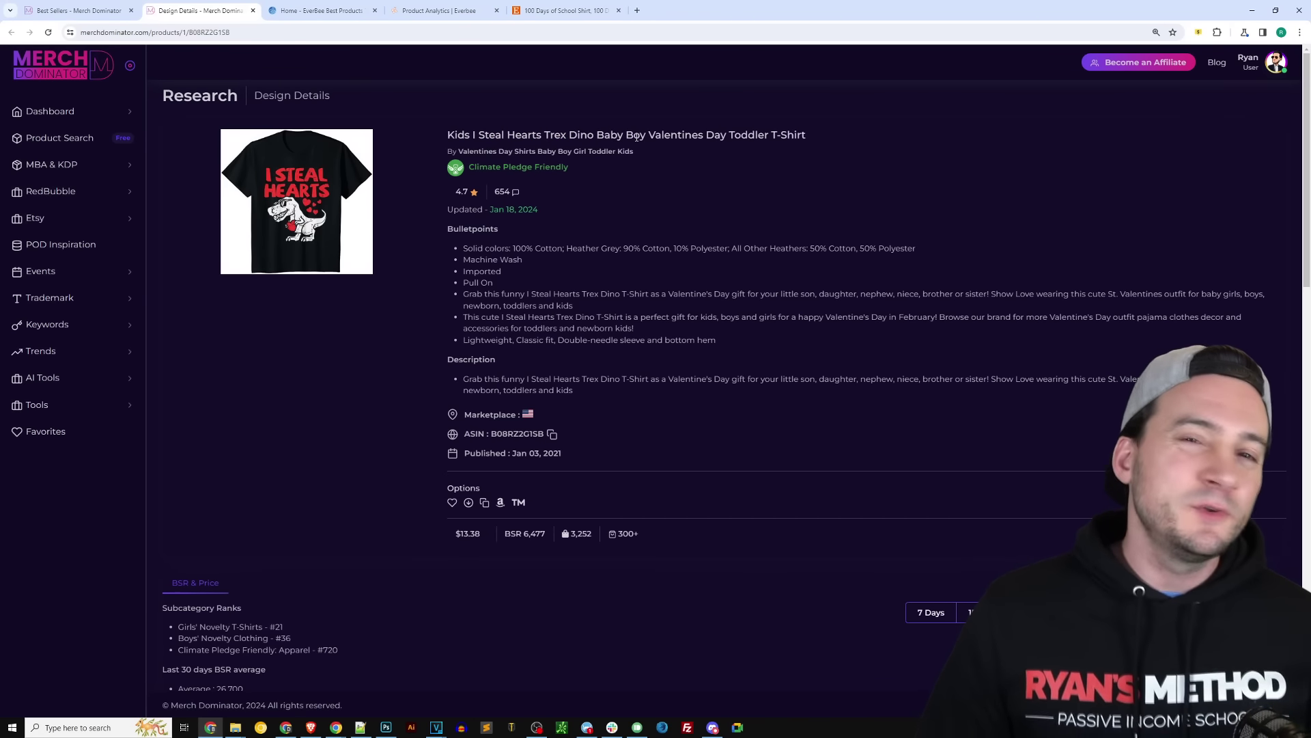
Step: Search EverBee for 'i steal hearts shirt' and open the Valentine Dinosaur SVG listing on Etsy
click(437, 10)
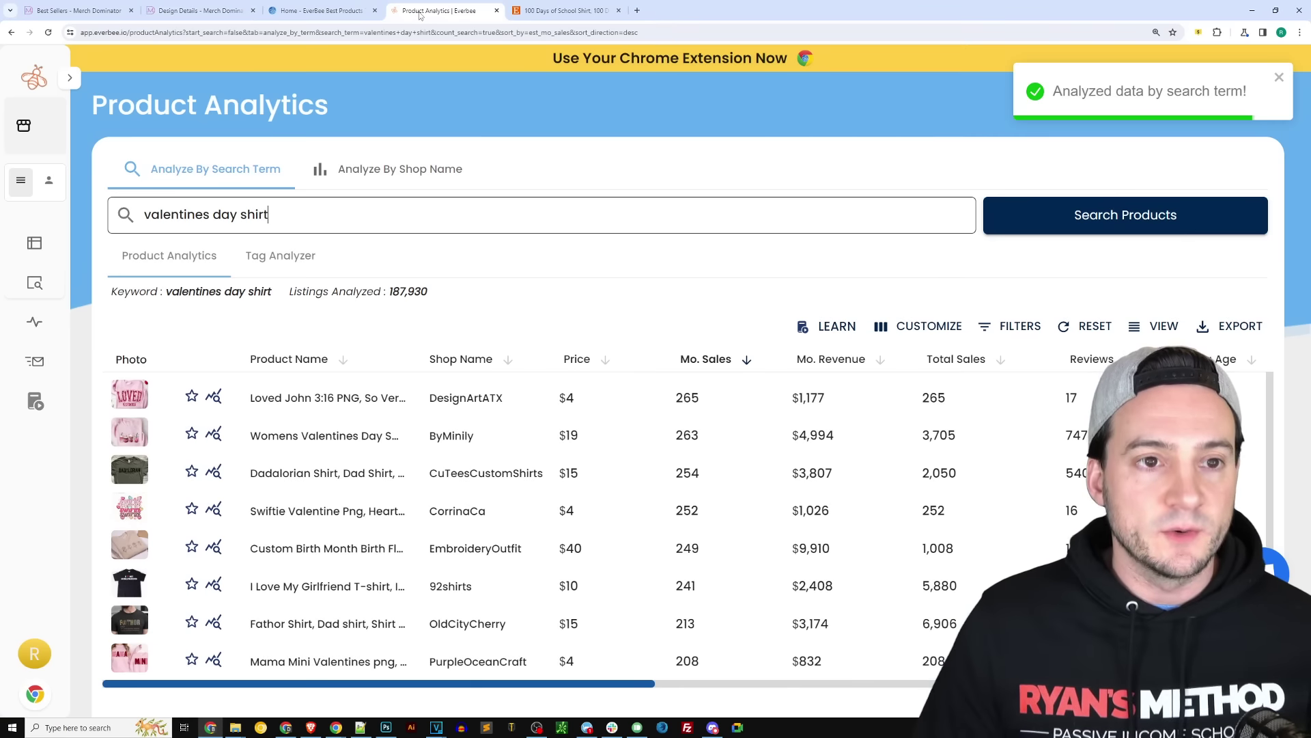
double_click(254, 215)
key(ctrl+a)
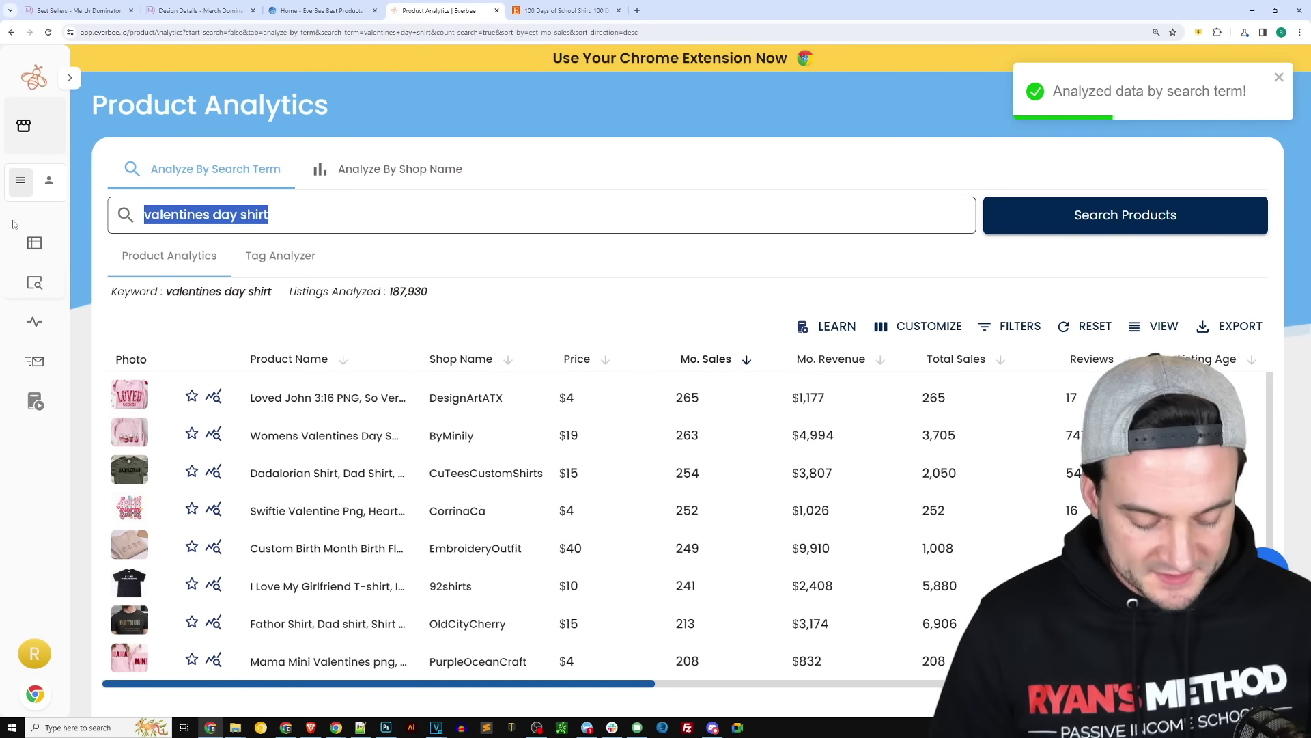
text(i steal hea)
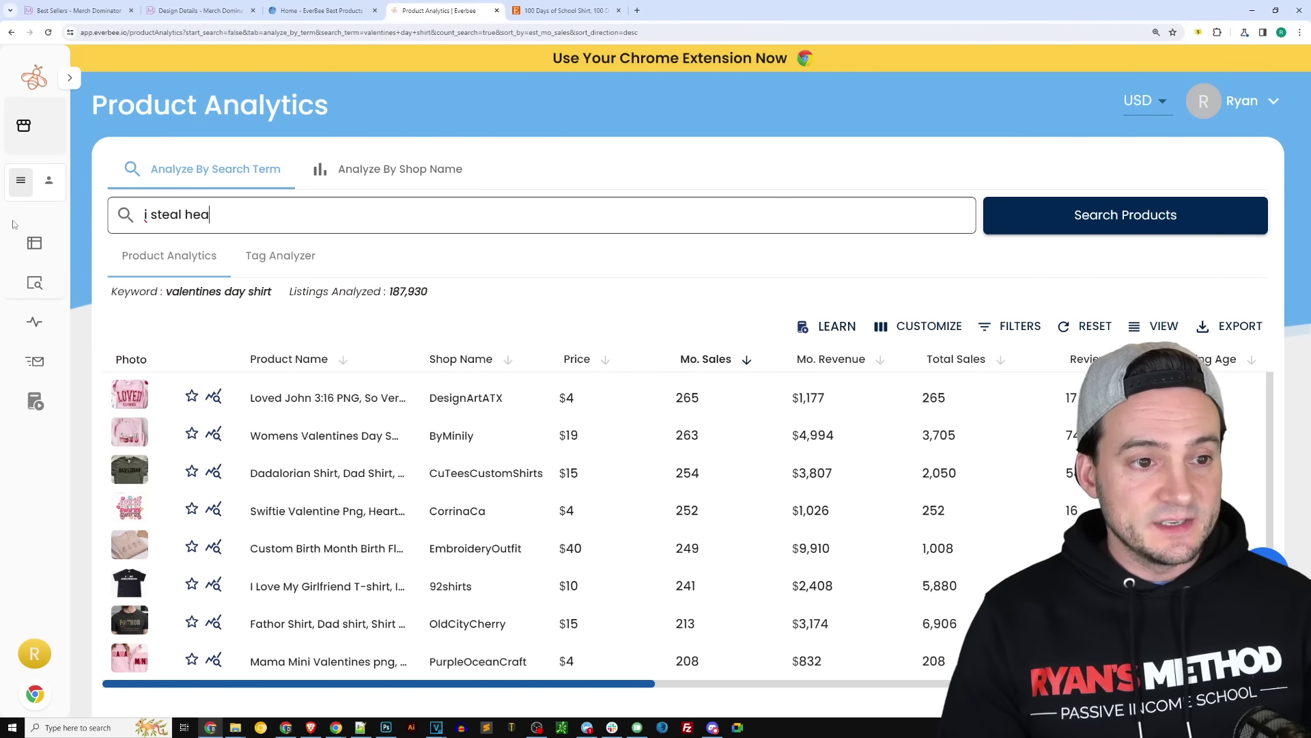
text(rts shirt)
key(Return)
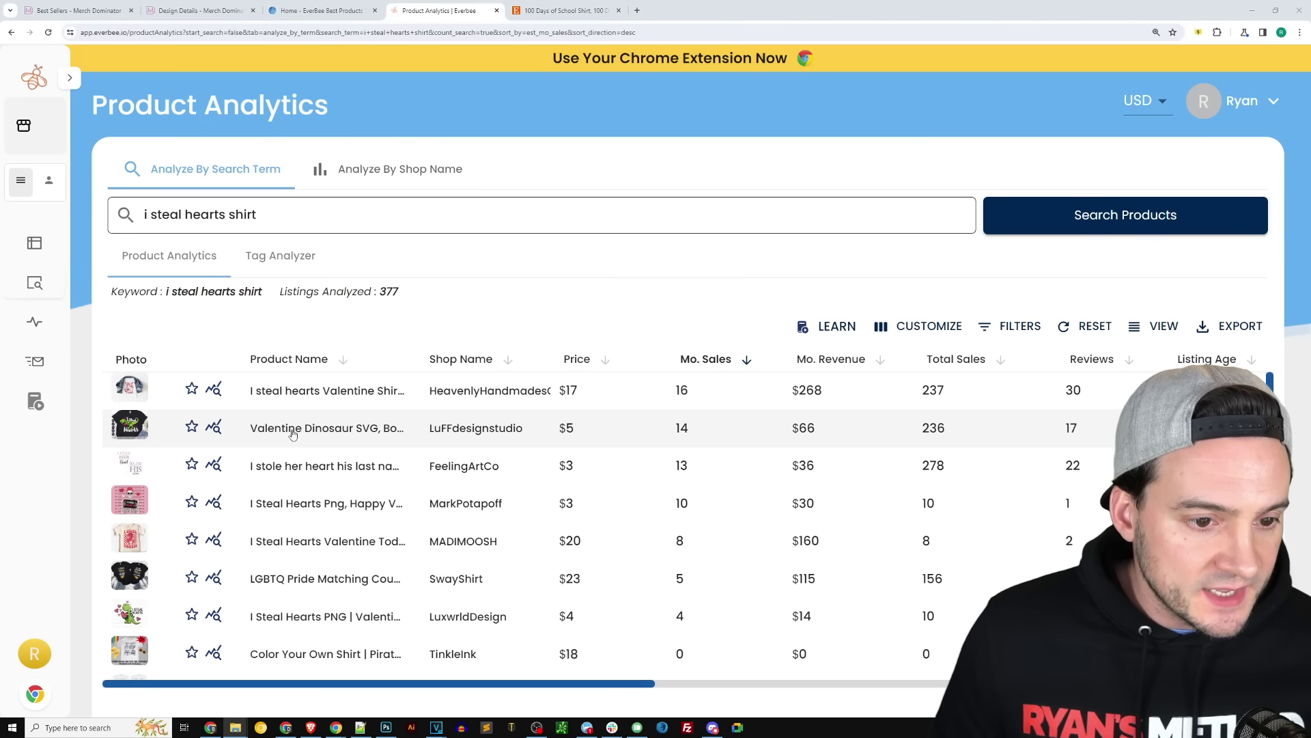
click(264, 438)
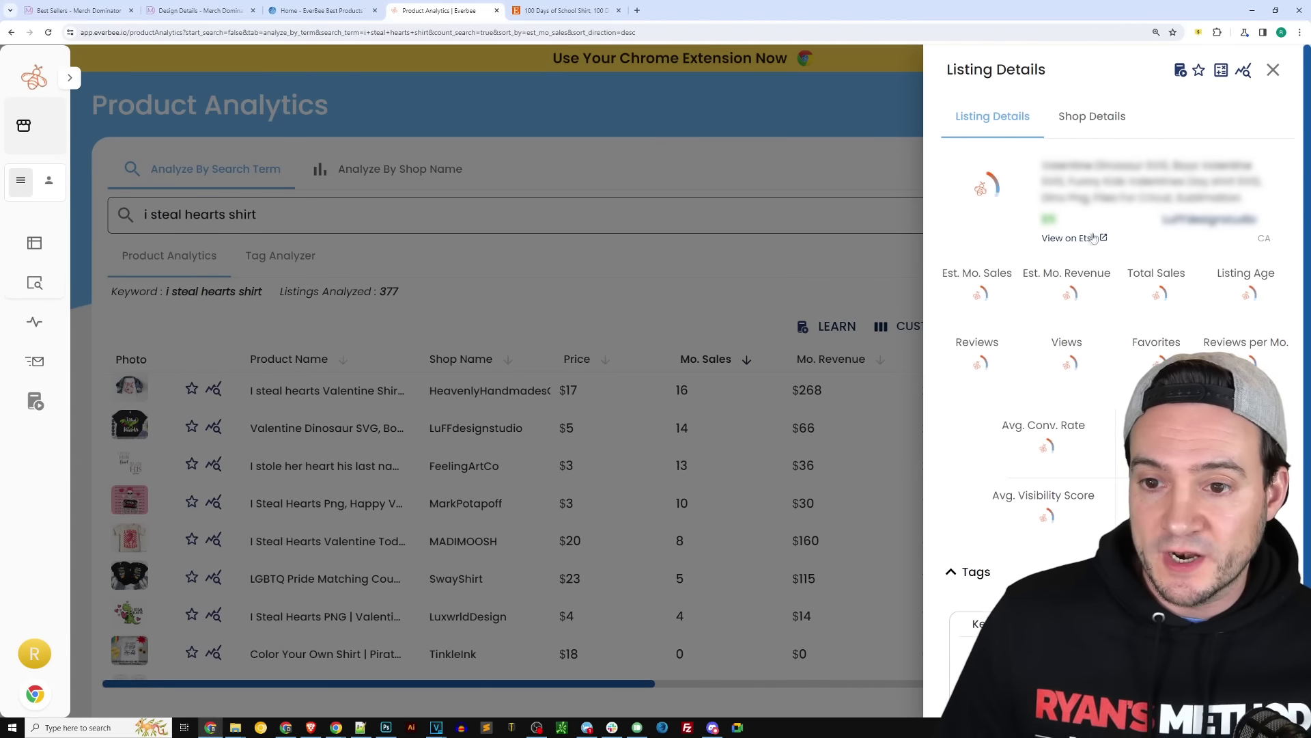
click(990, 234)
Step: Look over the I Steal RAWR Hearts dinosaur design and $1.95 price, then return to EverBee
scroll(881, 213, down, 3)
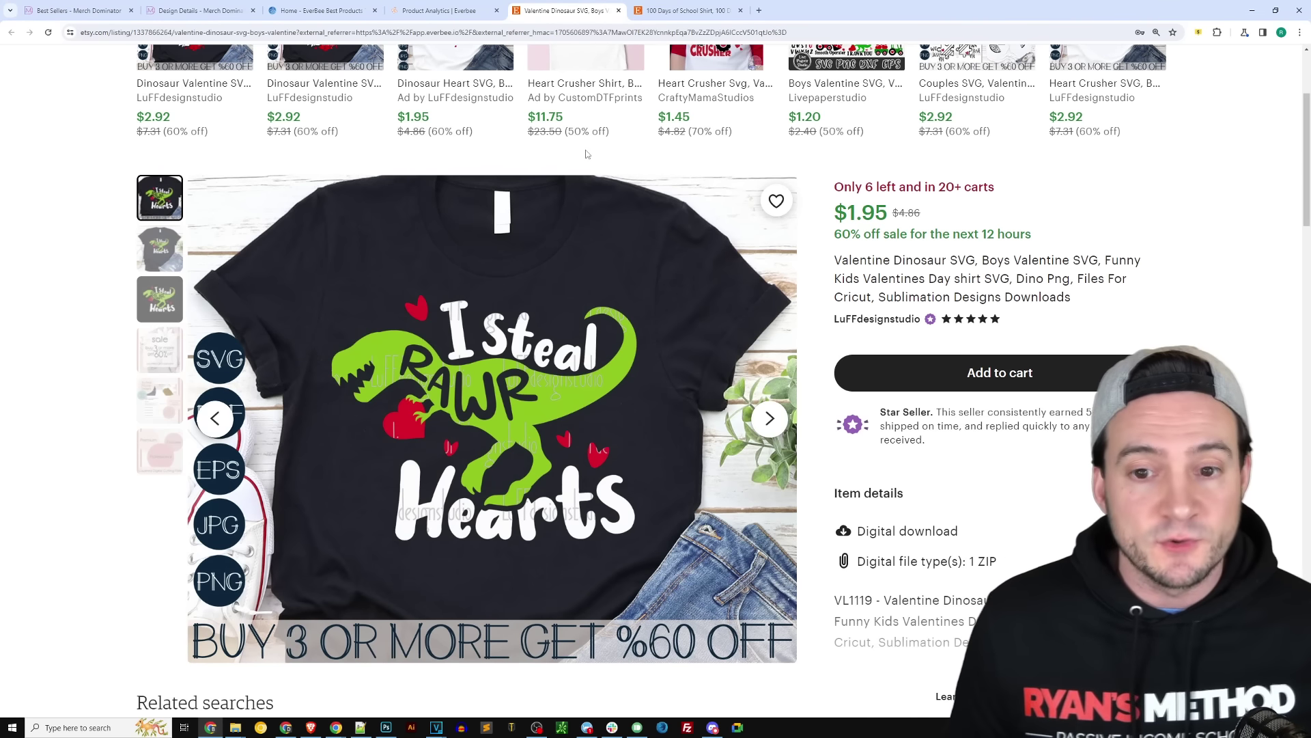
click(433, 15)
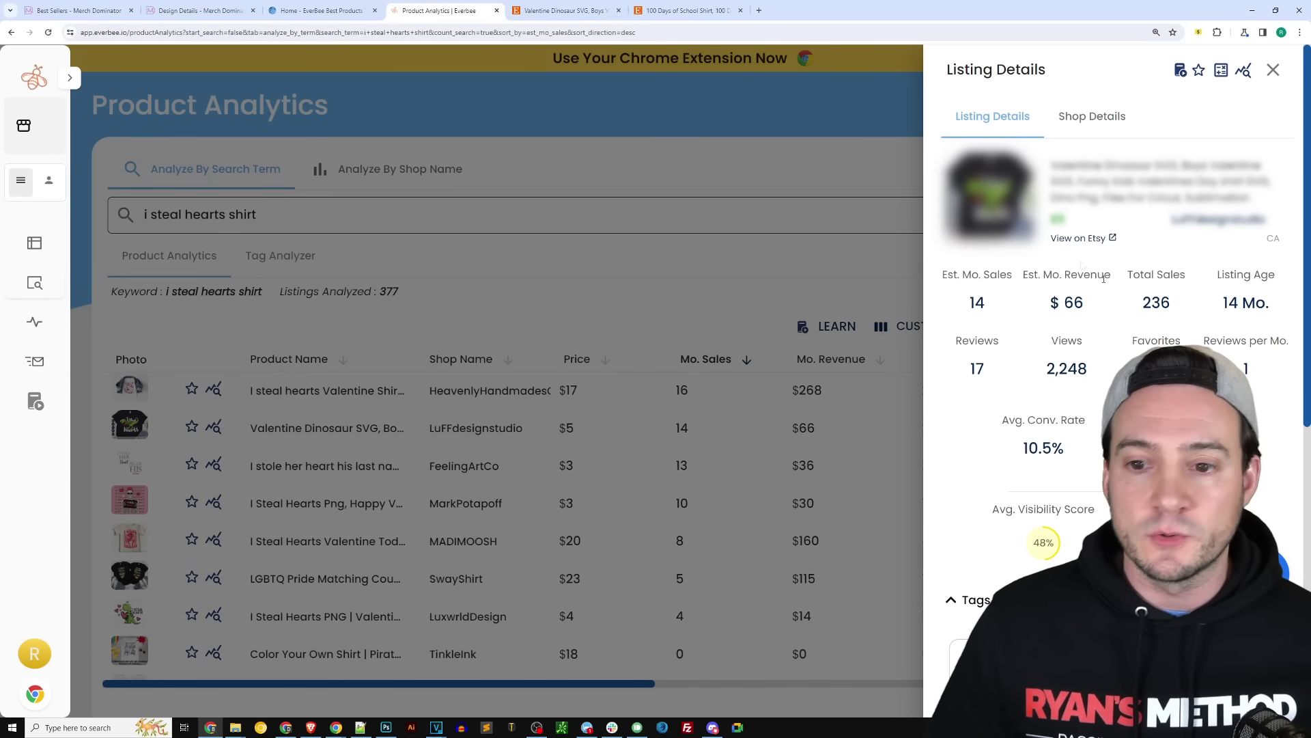
Step: Copy all tags from the Valentine Dinosaur SVG listing's Tags table, led by digital download
scroll(1115, 296, down, 7)
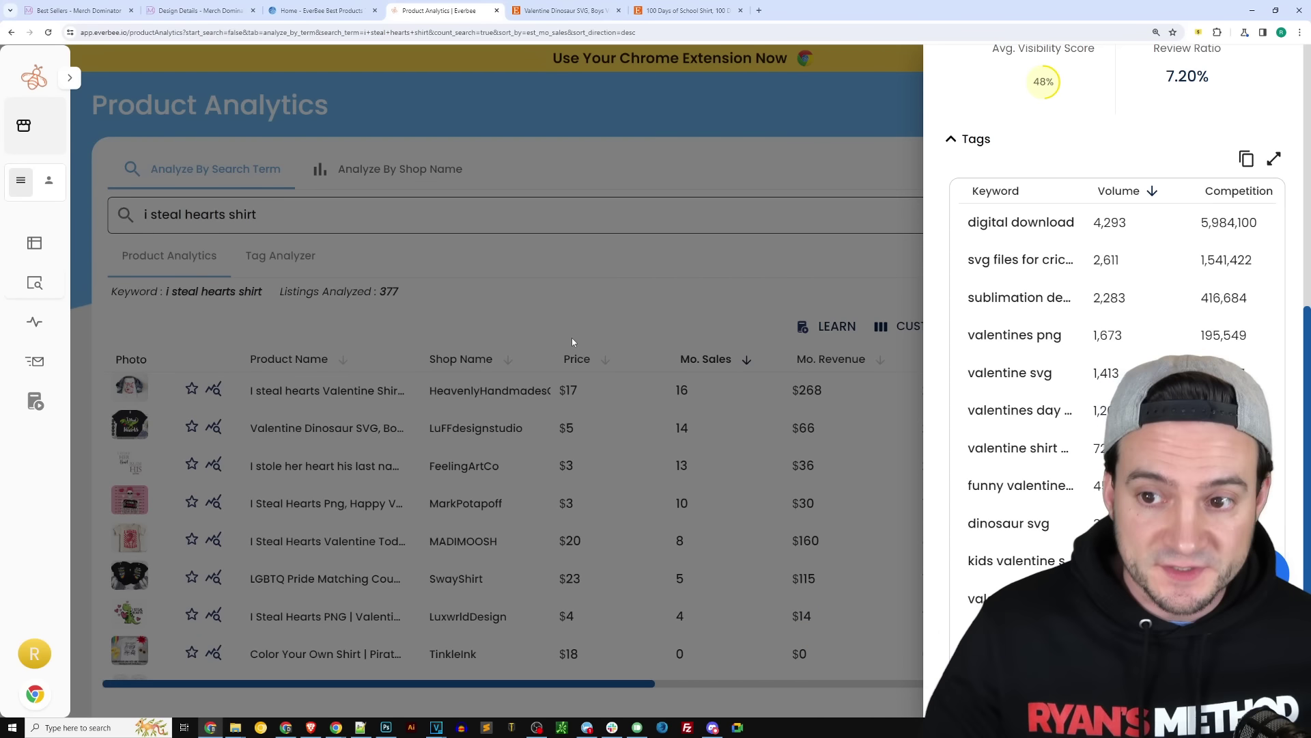
click(1246, 159)
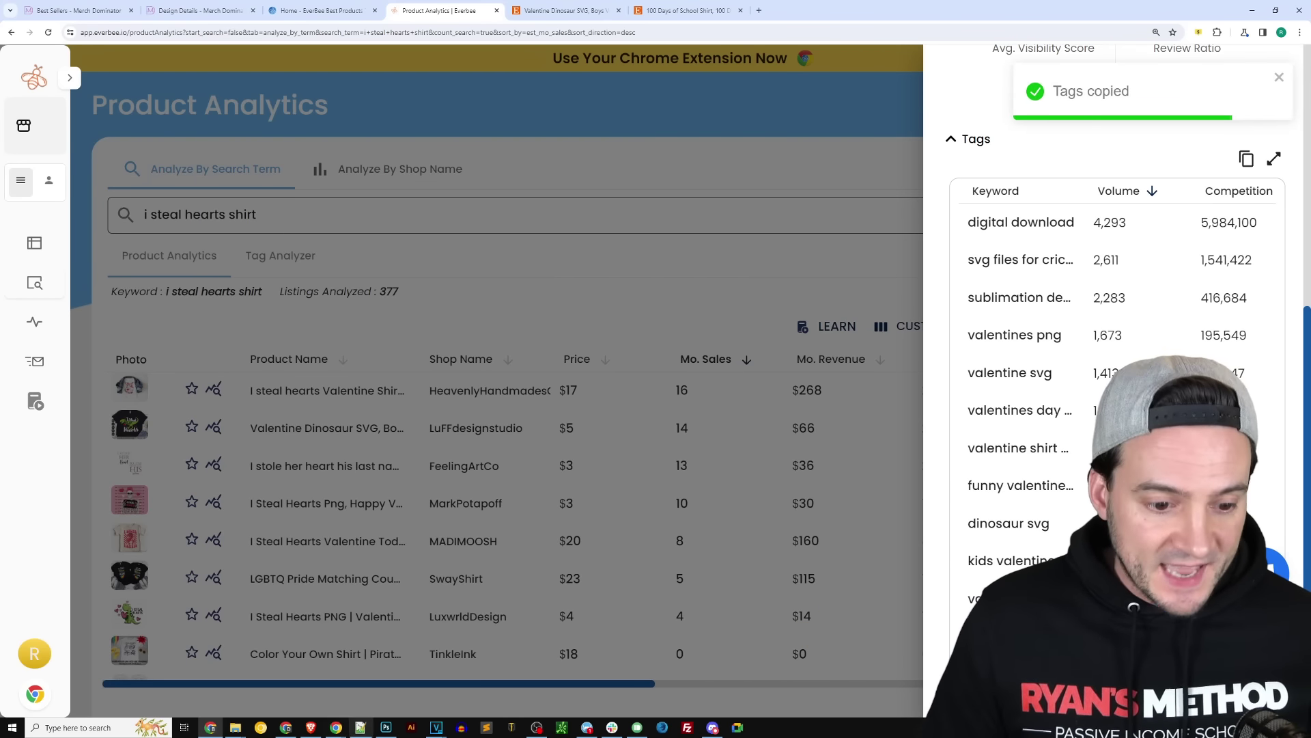
Step: Paste the copied tags into a new Notepad++ document and put each tag on its own line
key(alt+Tab)
key(ctrl+n)
key(ctrl+v)
double_click(851, 66)
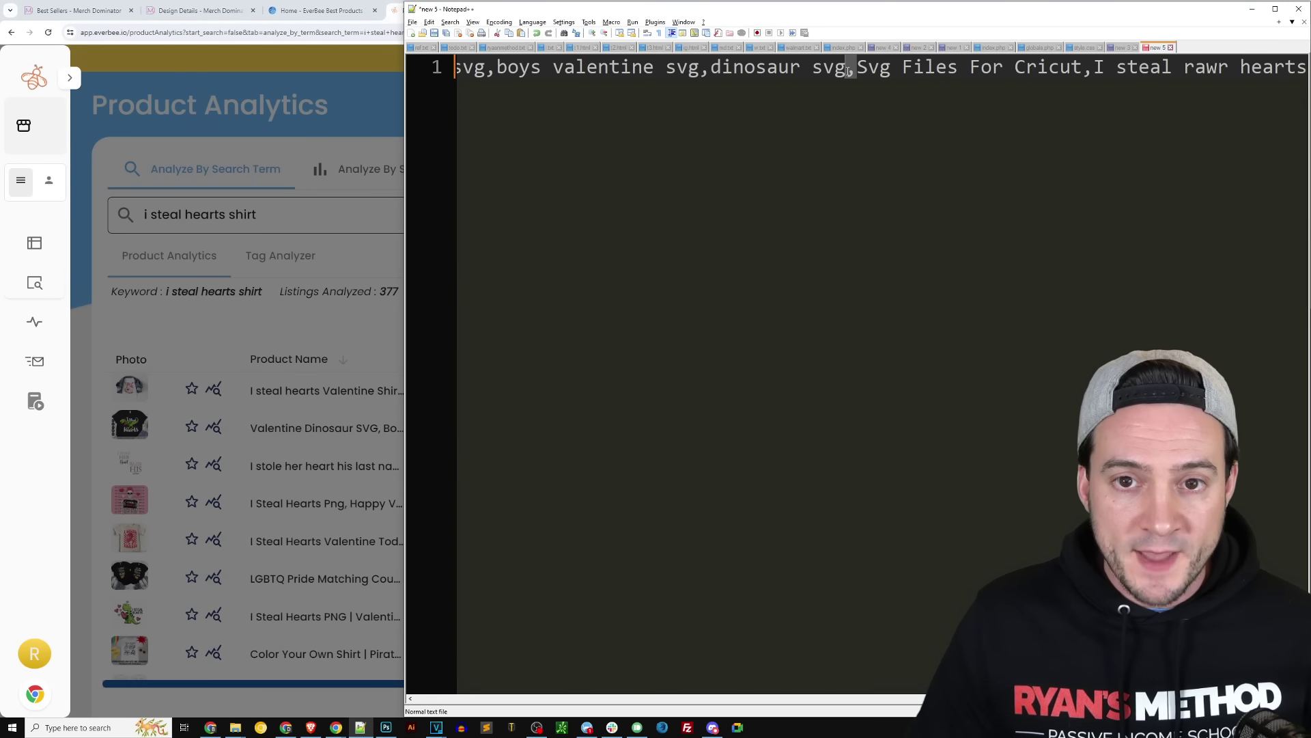
key(ctrl+h)
click(951, 347)
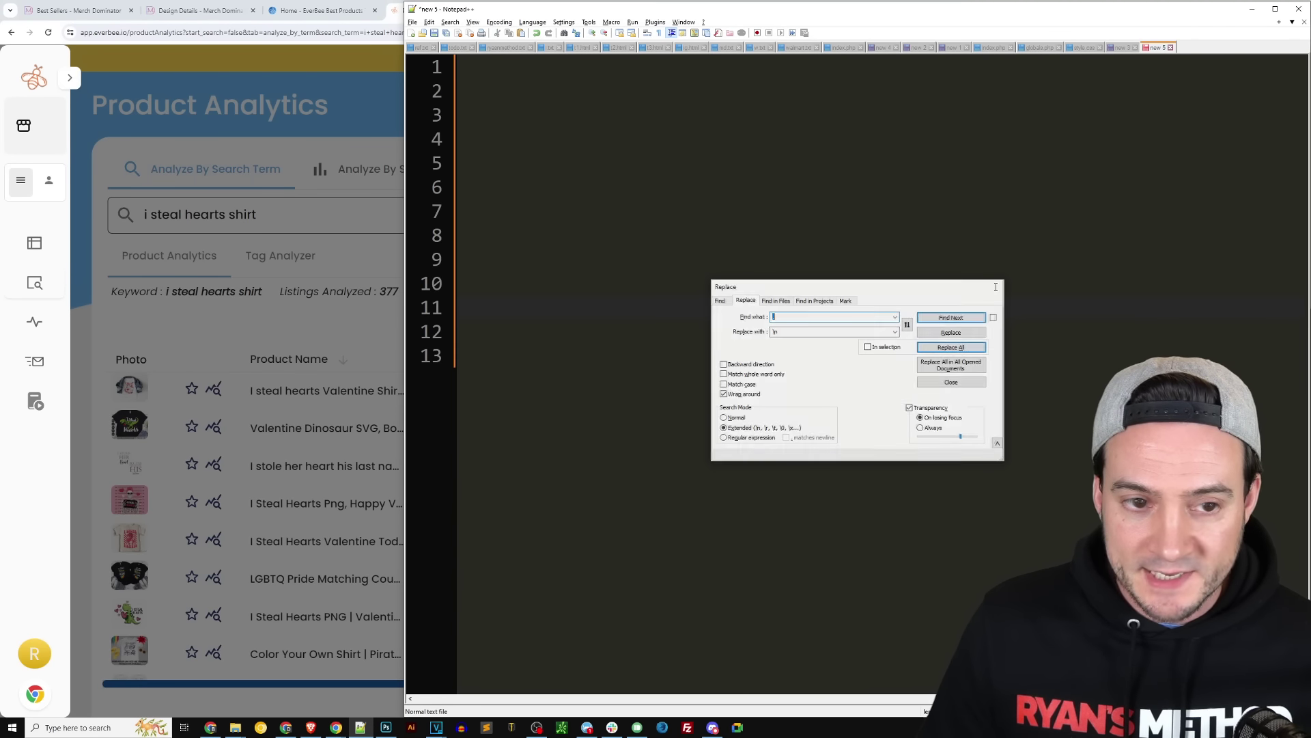
key(Escape)
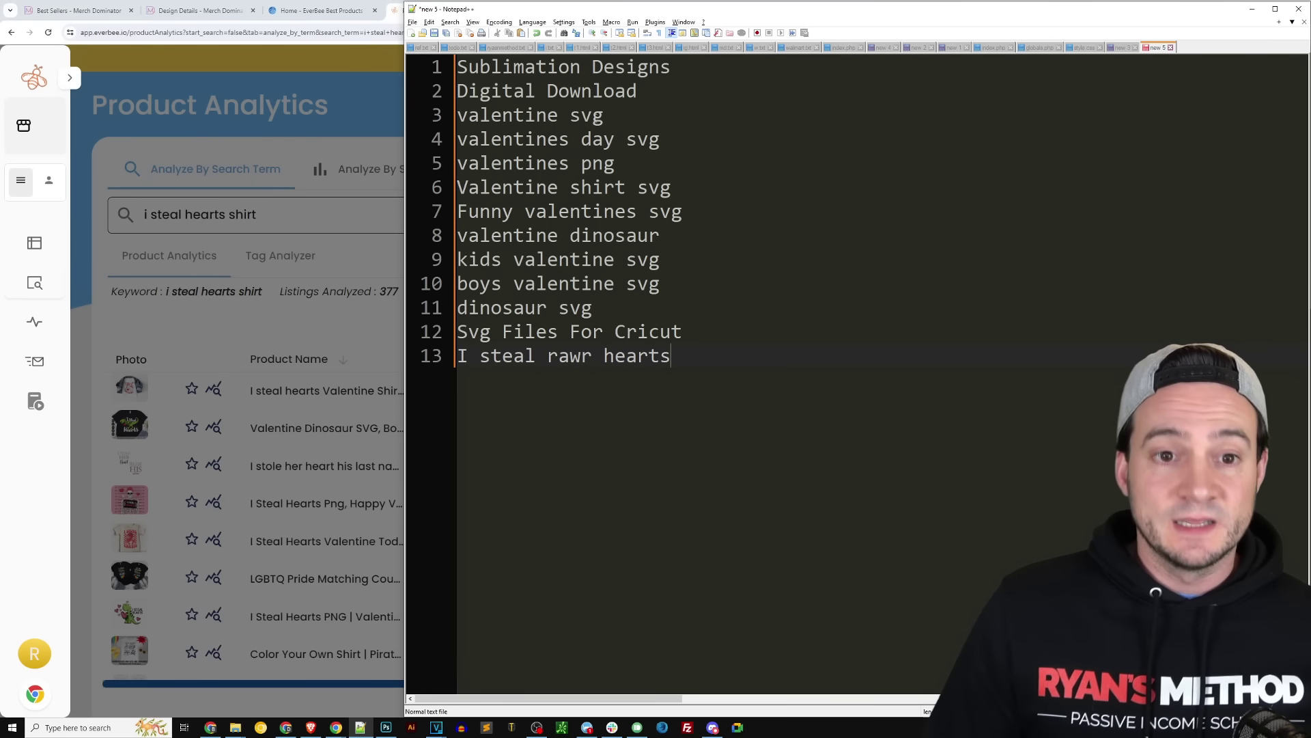
Step: Replace every 'svg' in the tag list with 'tee'
double_click(586, 115)
key(ctrl+h)
key(Tab)
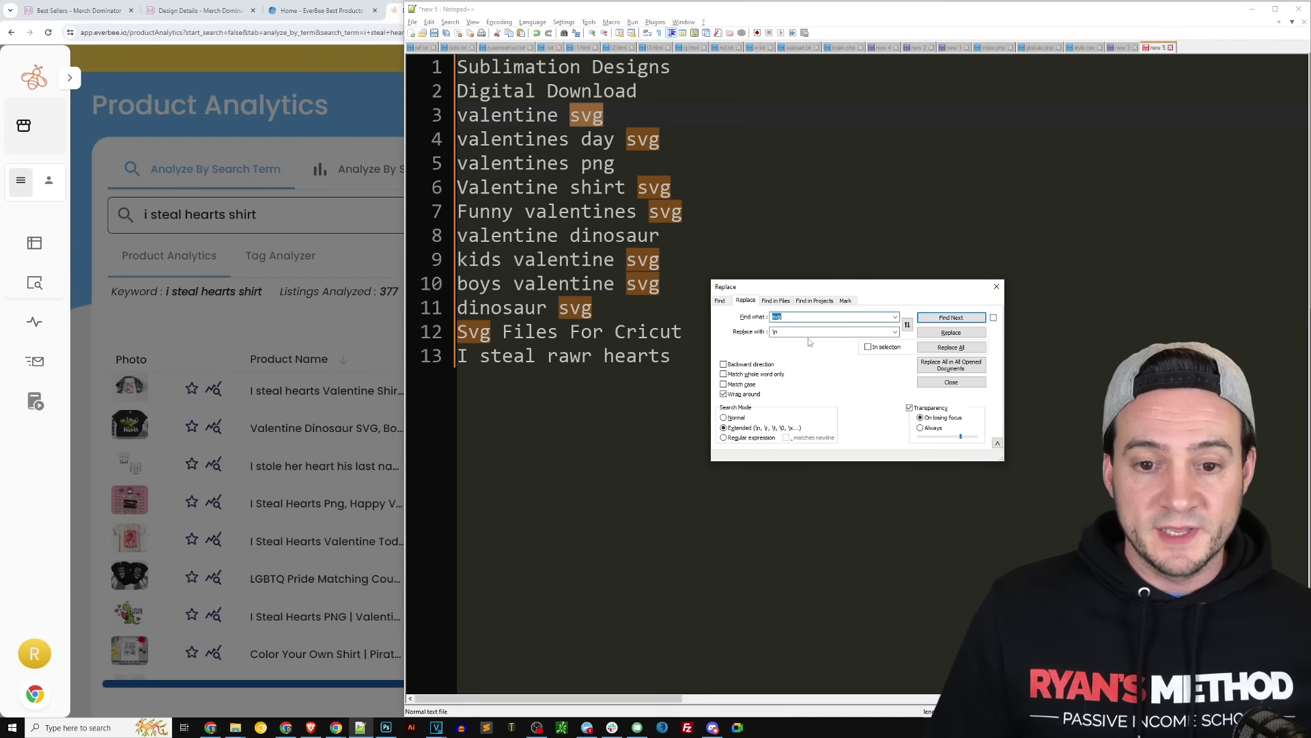
text(shirt)
click(951, 347)
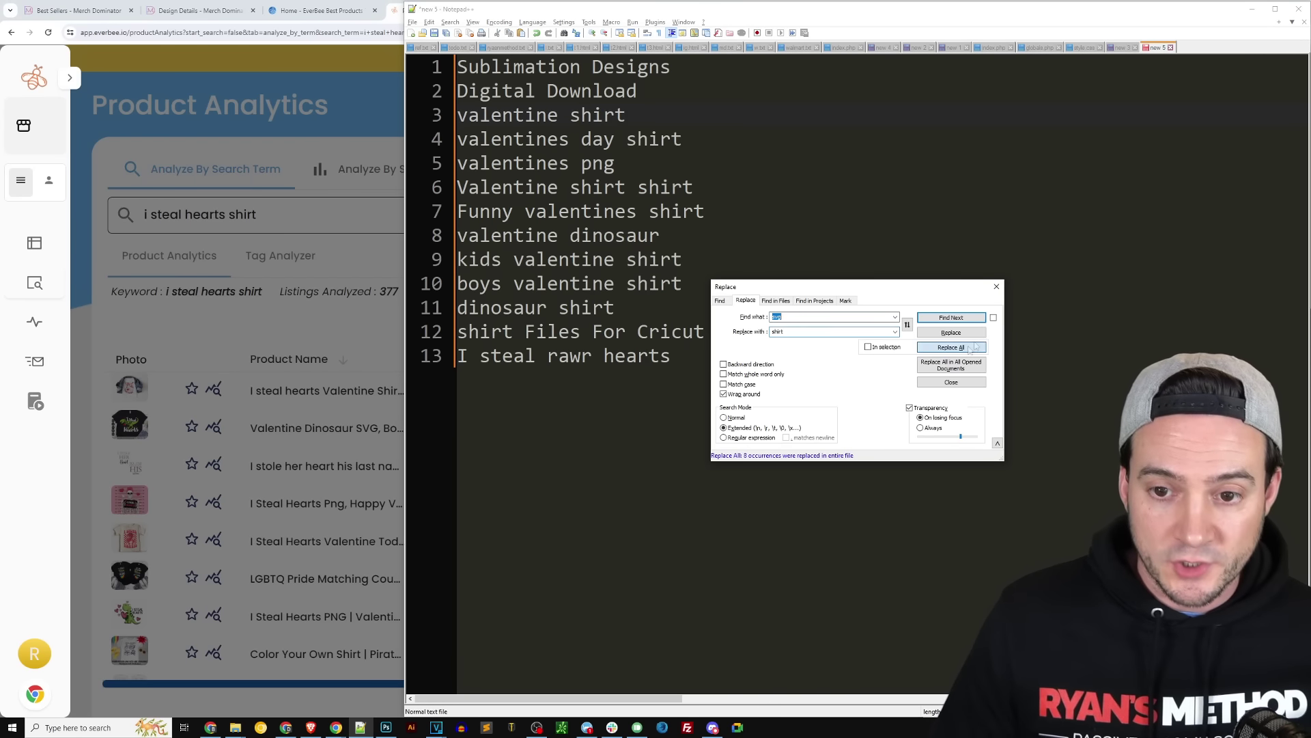
click(994, 288)
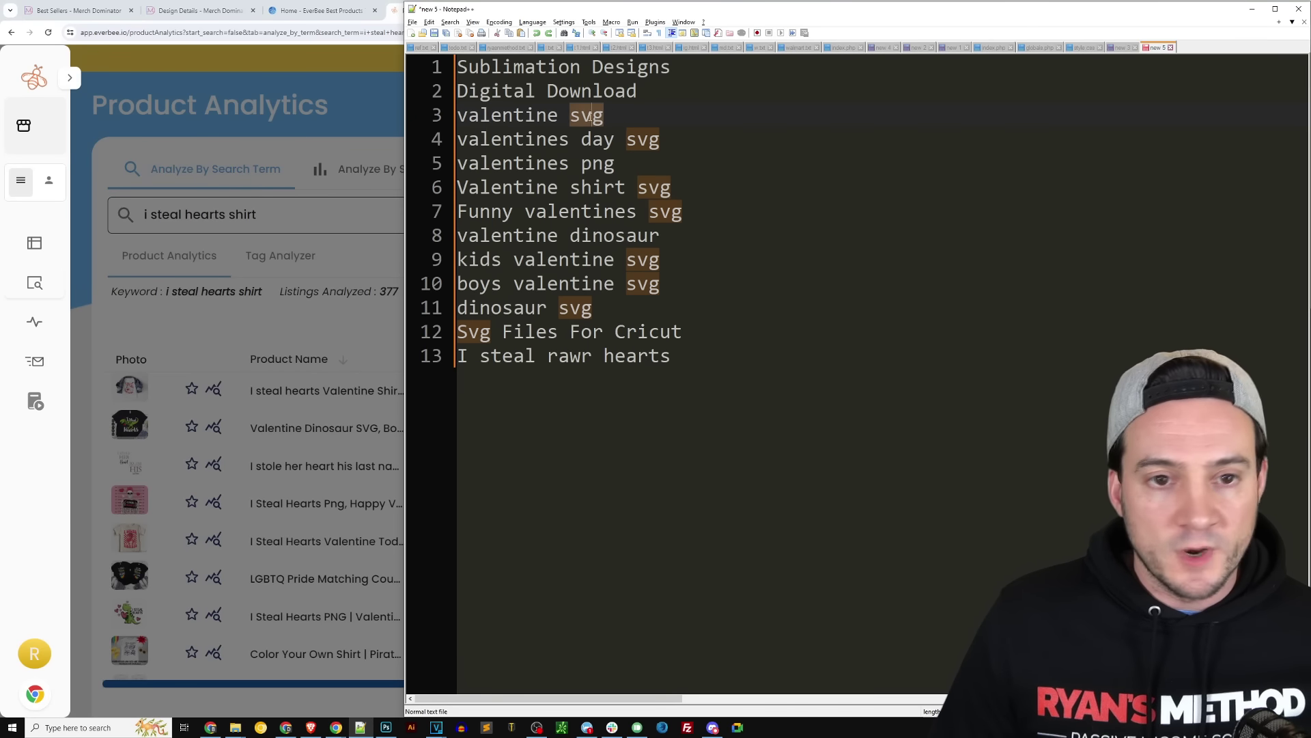
key(ctrl+f)
key(ctrl+h)
key(Tab)
text(tee)
click(952, 347)
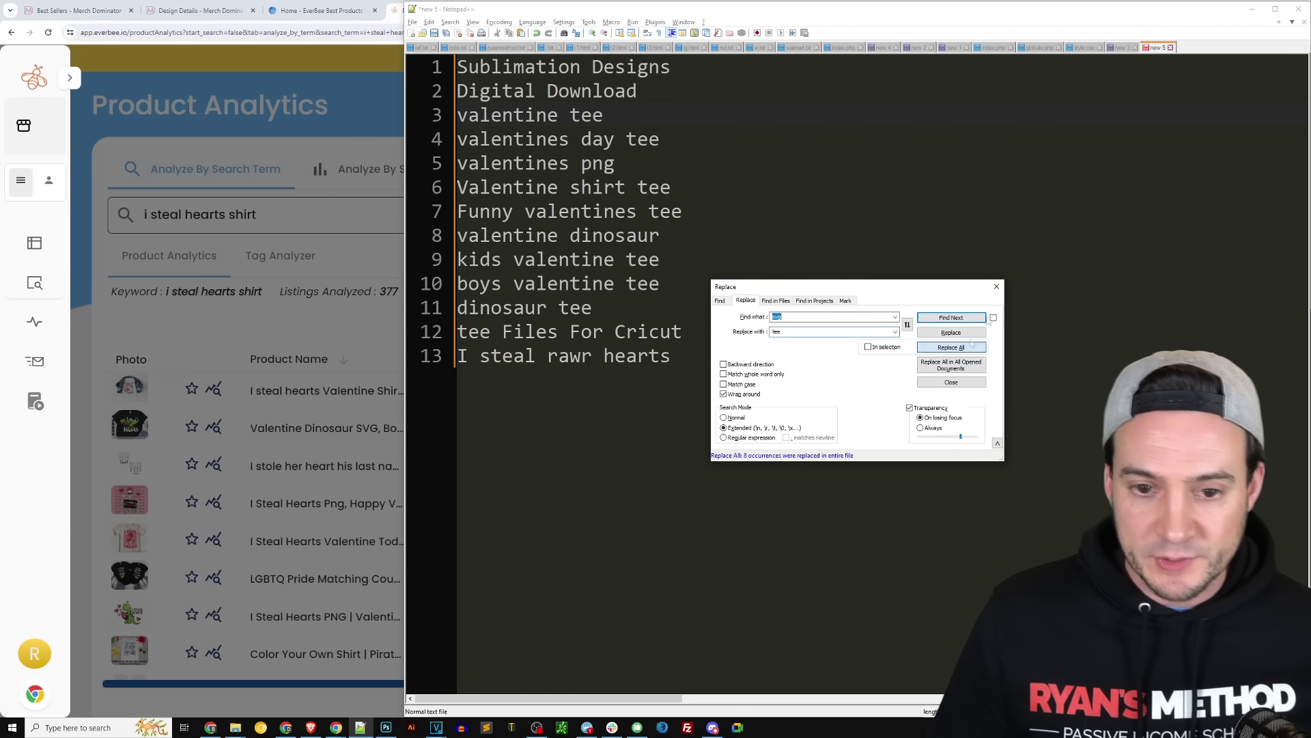
click(996, 286)
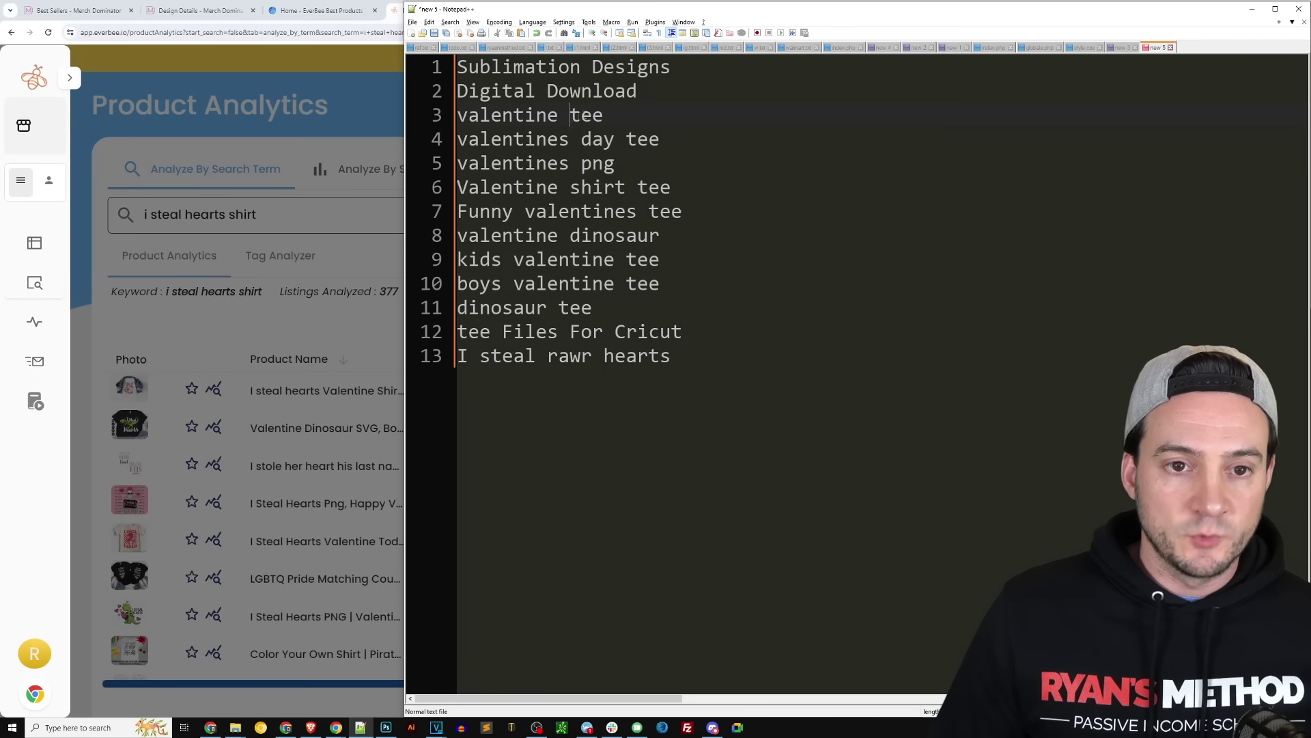
Step: Change 'tee' to 'shirt' on lines 3 and 11 and delete the tee Files For Cricut line
double_click(586, 115)
text(shirt)
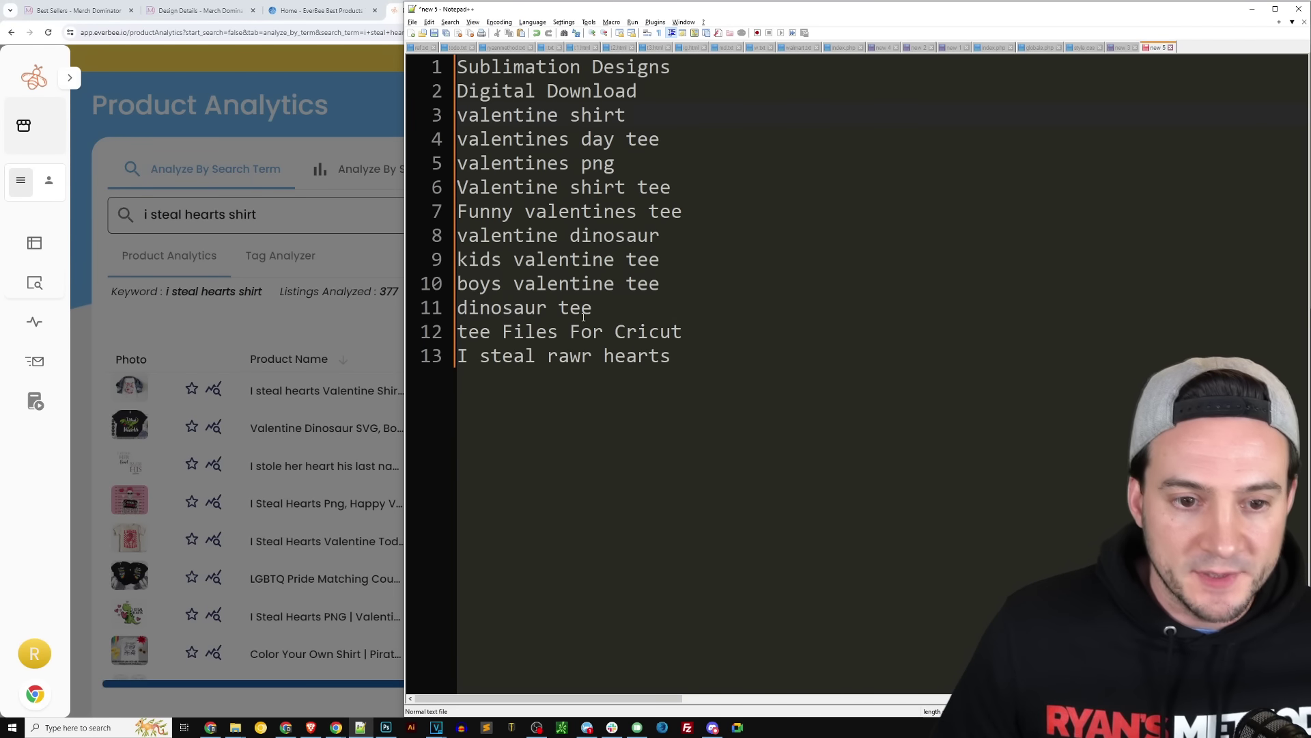
double_click(579, 309)
text(shirt)
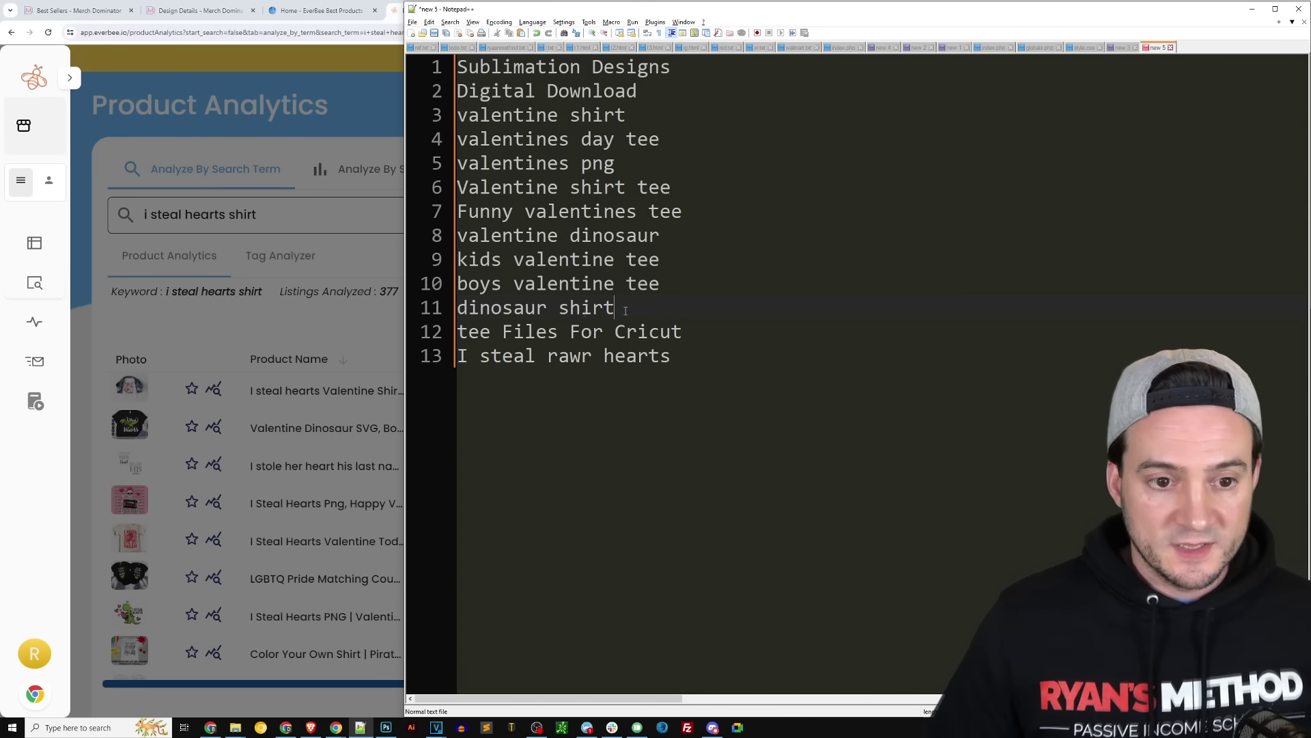
key(ctrl+a)
click(734, 378)
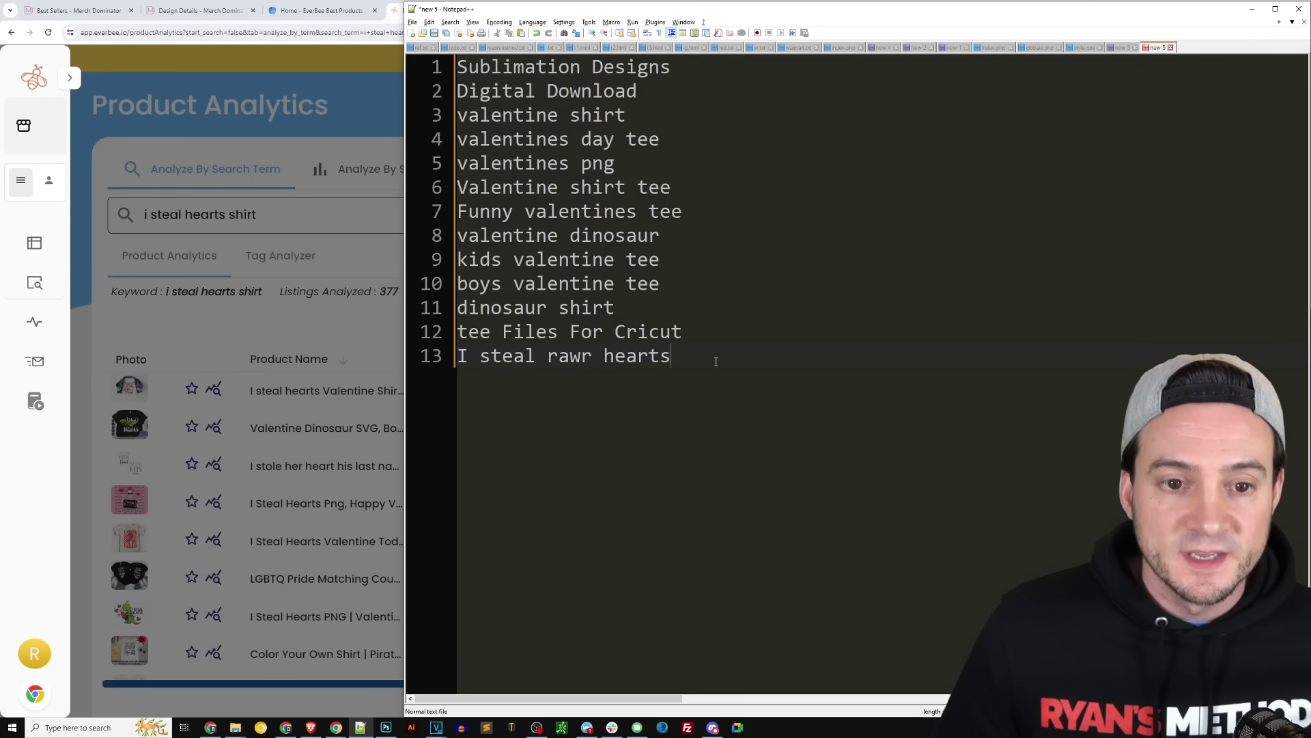
drag(729, 332, 328, 326)
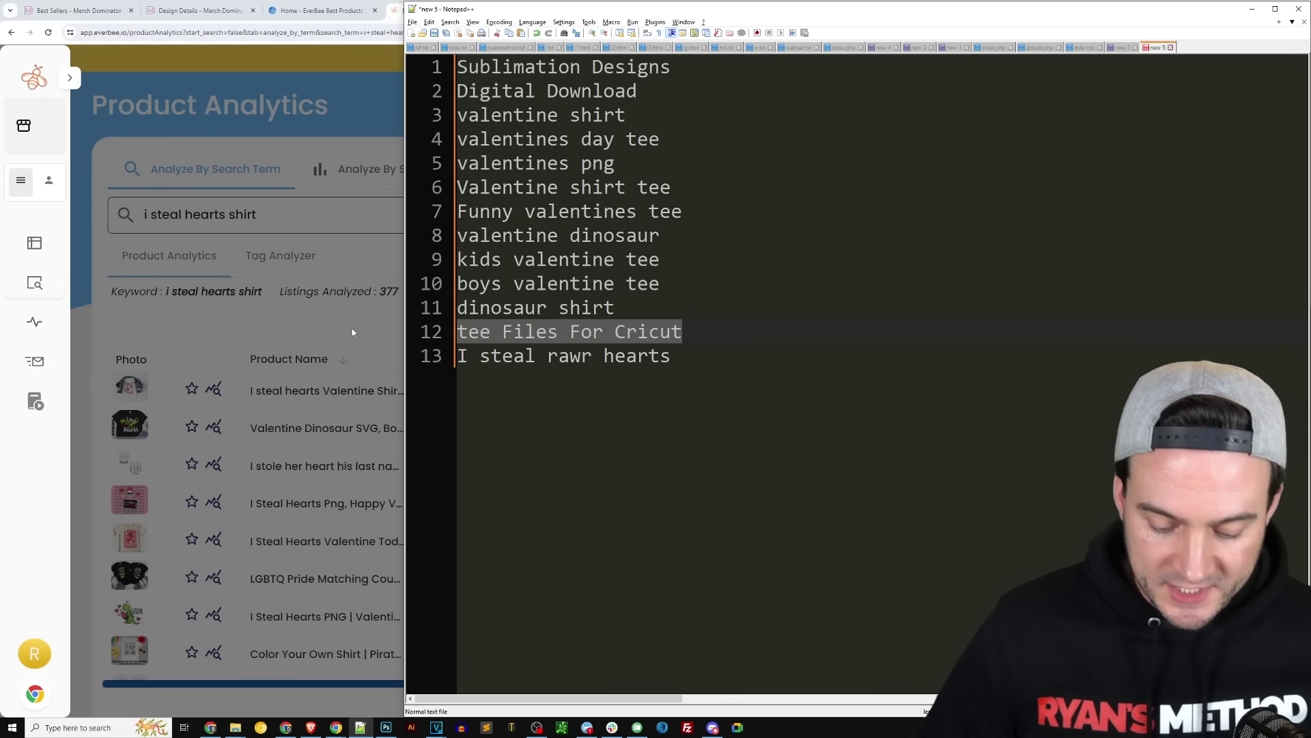
key(BackSpace)
key(BackSpace)
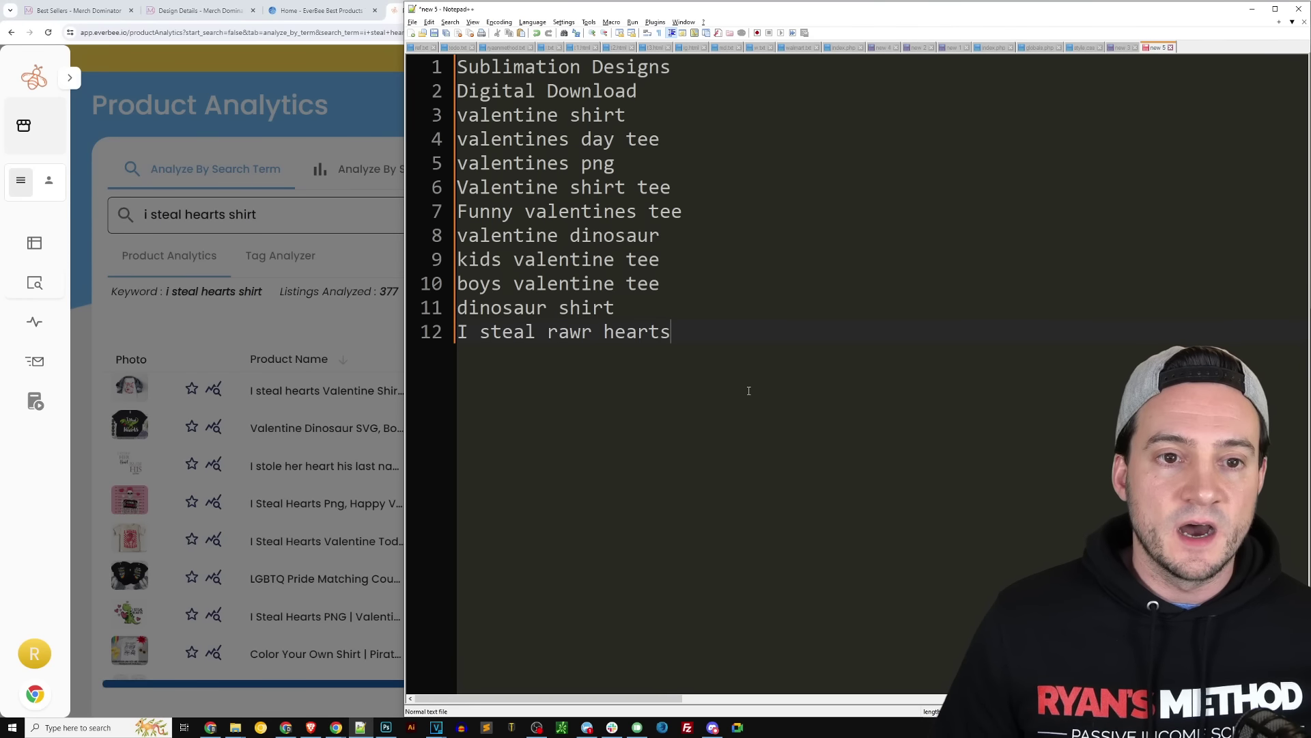
Step: Add 'trex valentines day' as the final tag and return to Merch Dominator's design details
key(Return)
text(trex valen)
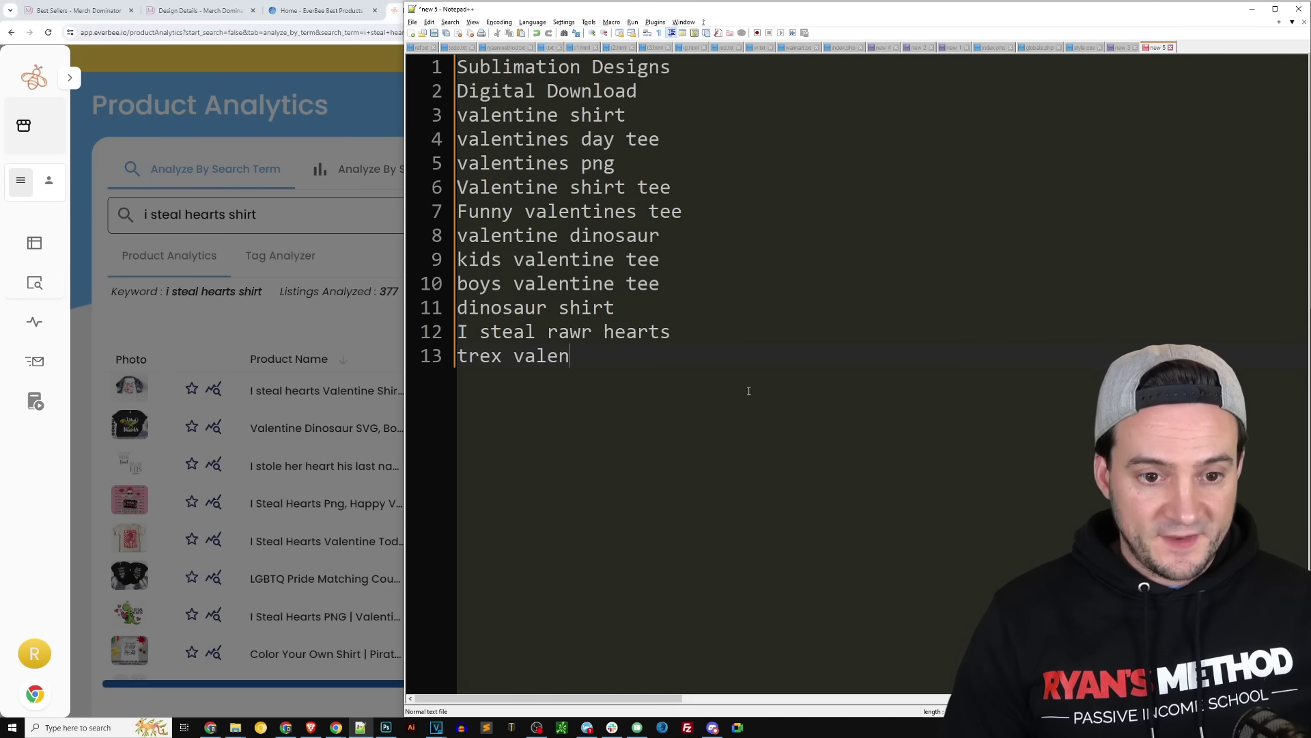
text(tines day)
triple_click(701, 351)
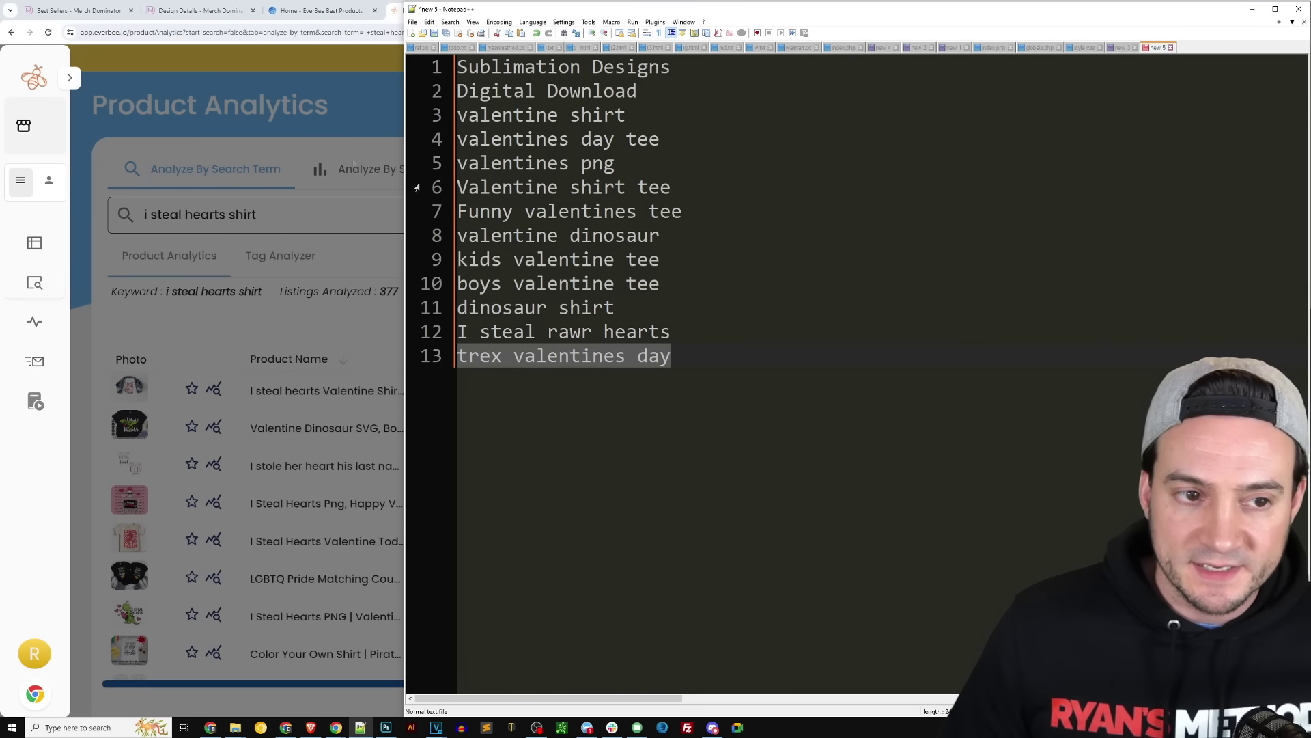
click(200, 10)
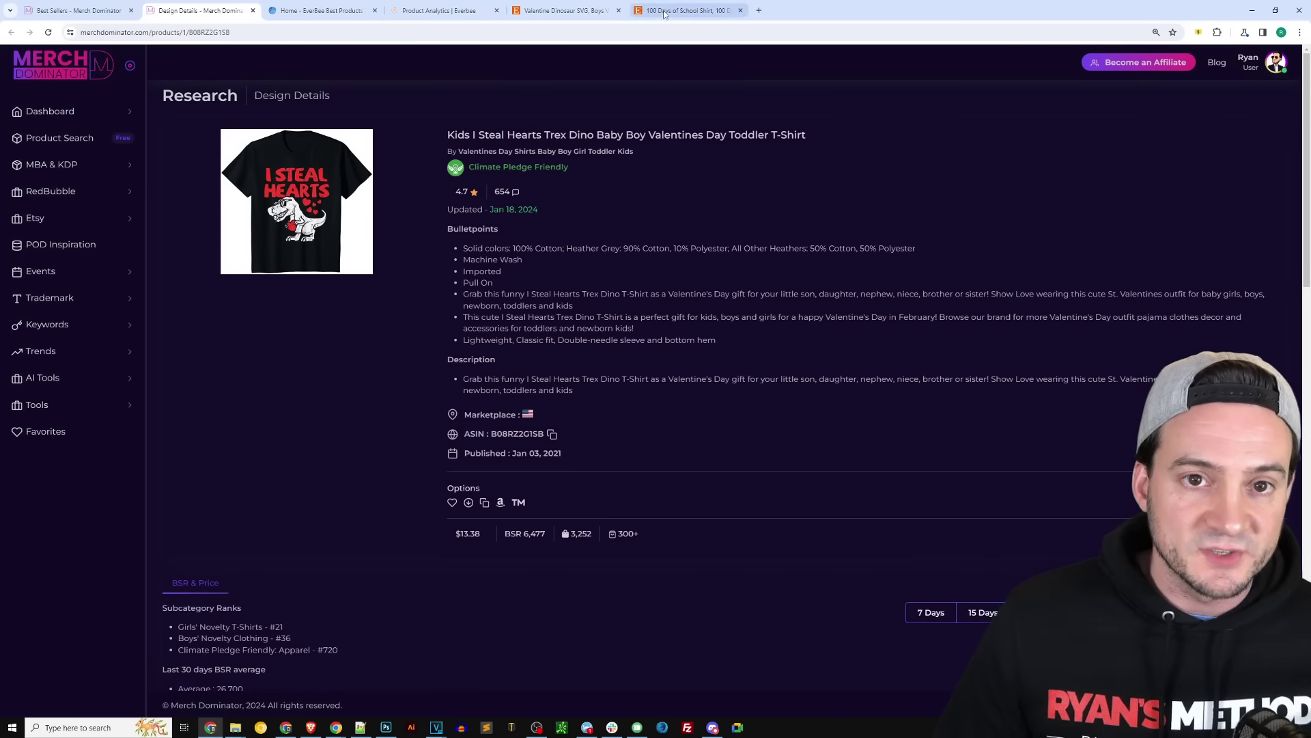
Step: Cycle past the 100 Days of School and Valentine Dinosaur tabs back to EverBee's 'i steal hearts shirt' analytics
click(687, 10)
click(566, 10)
click(439, 10)
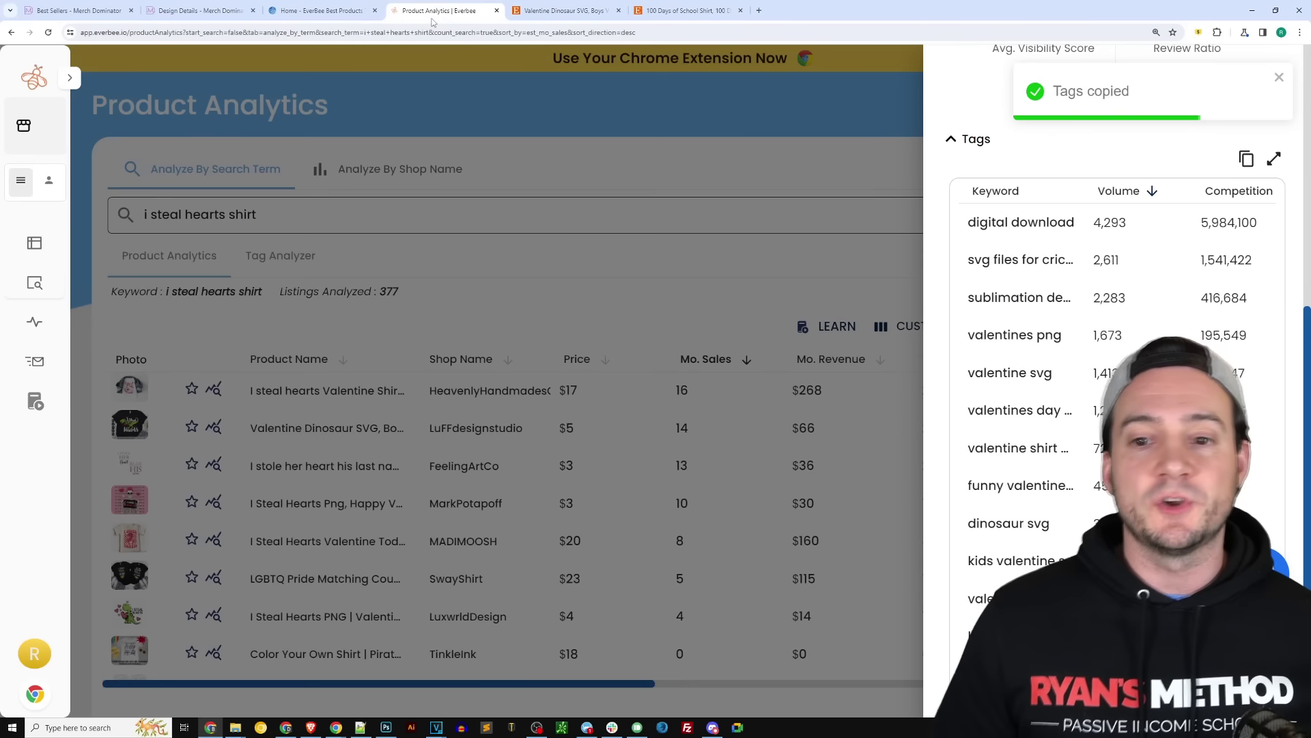